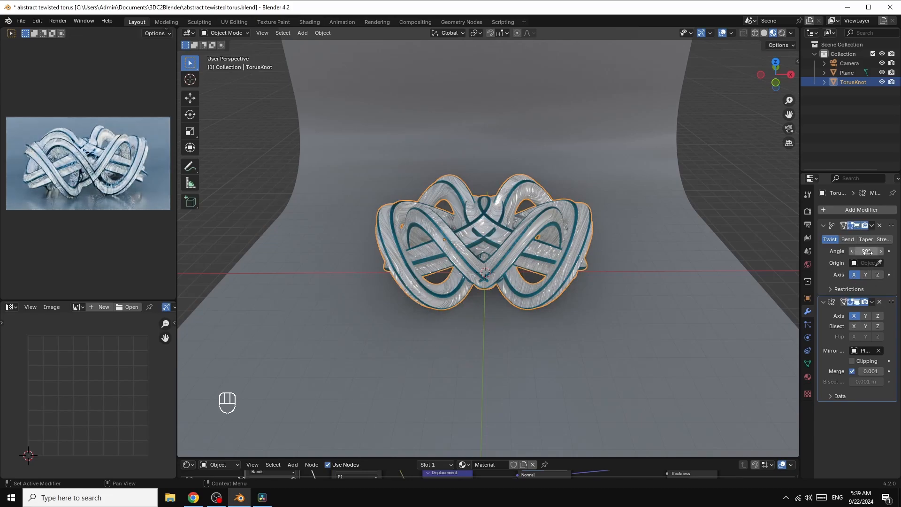
Try the Bend mode of the torus knot's Simple Deform modifier on the Y and Z axes.
left_click(848, 239)
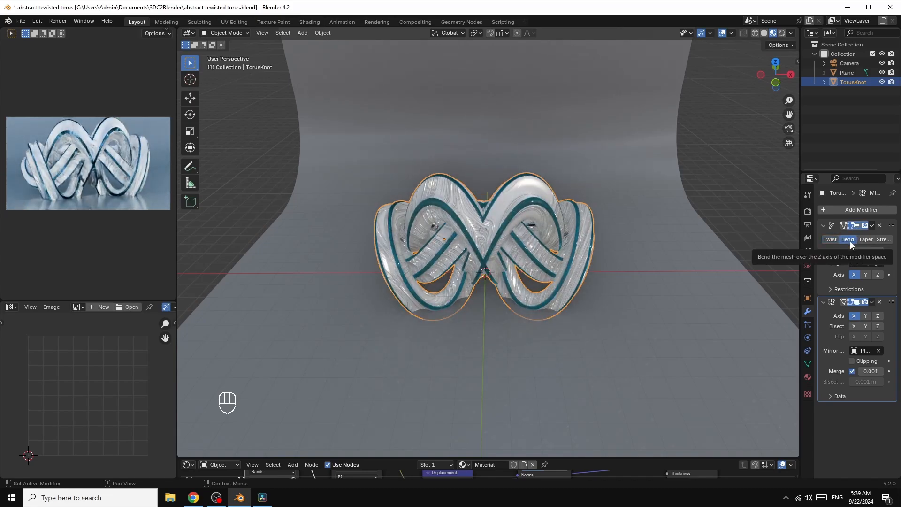
left_click(866, 274)
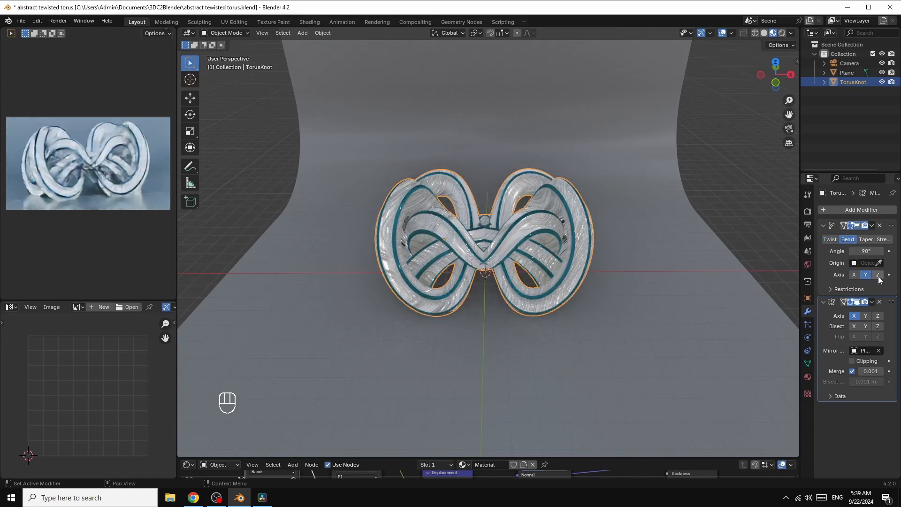
left_click(877, 276)
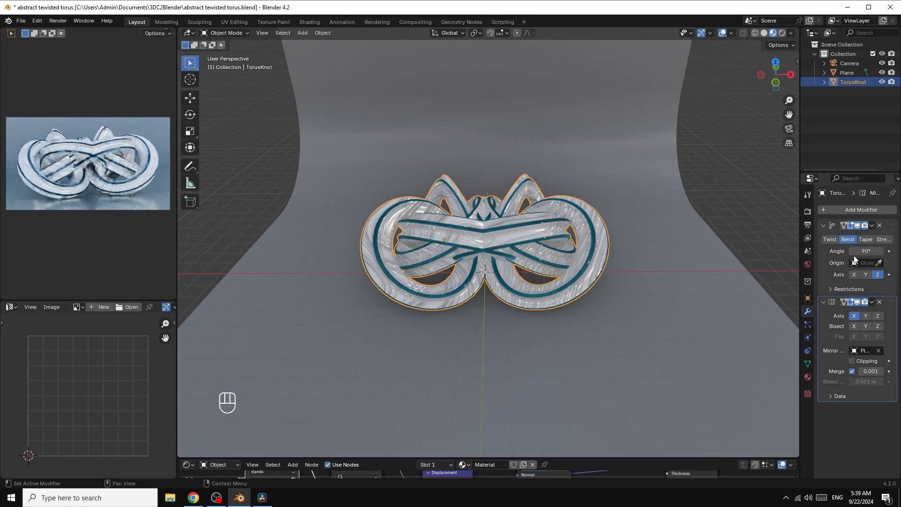
Try the Taper mode of the Simple Deform modifier on the X, Y and Z axes.
left_click(865, 240)
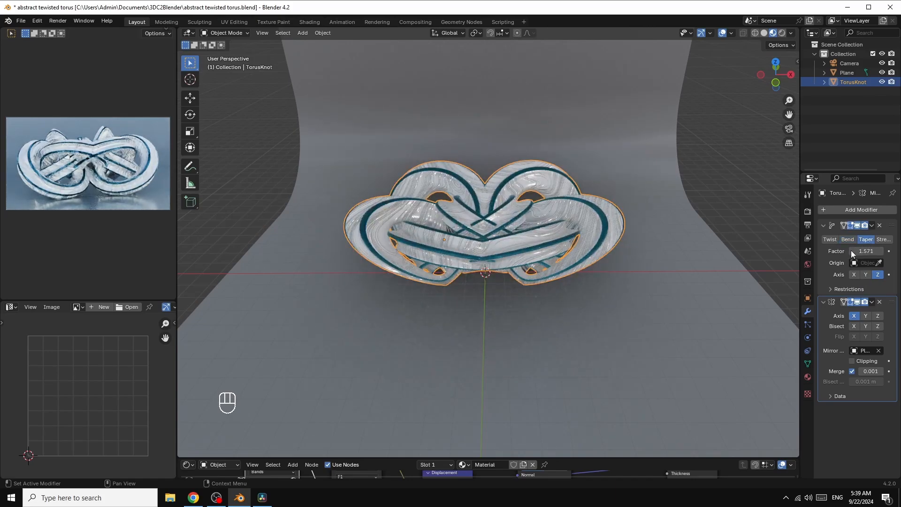
left_click(851, 274)
left_click(865, 274)
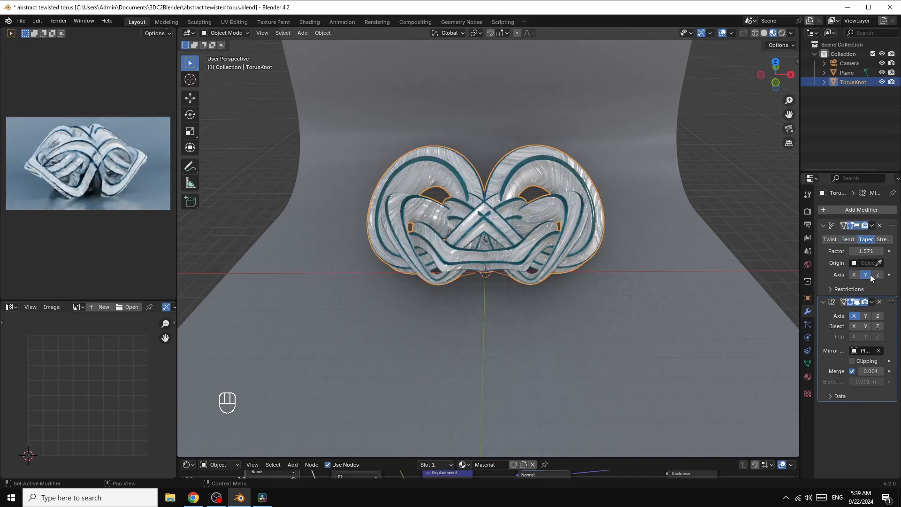
left_click(878, 274)
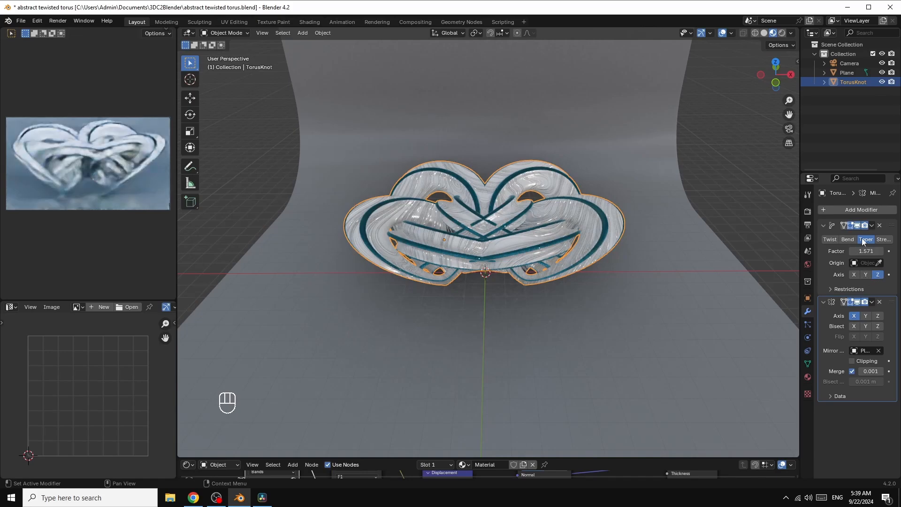
Try the Stretch mode of the Simple Deform modifier on the Y and X axes.
left_click(884, 239)
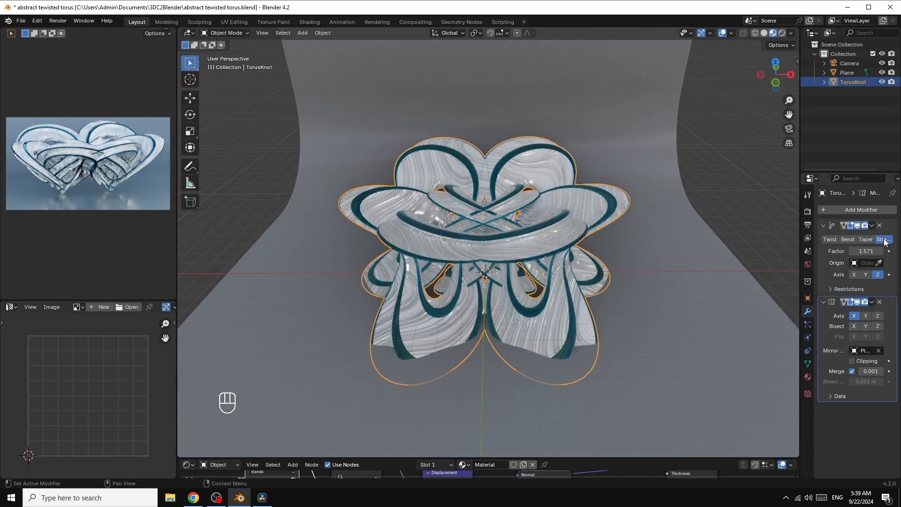
left_click(866, 274)
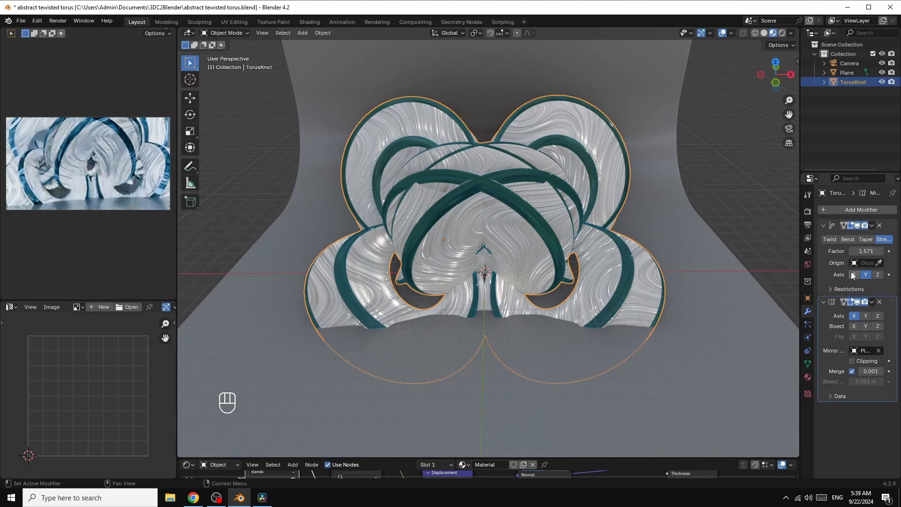
left_click(853, 275)
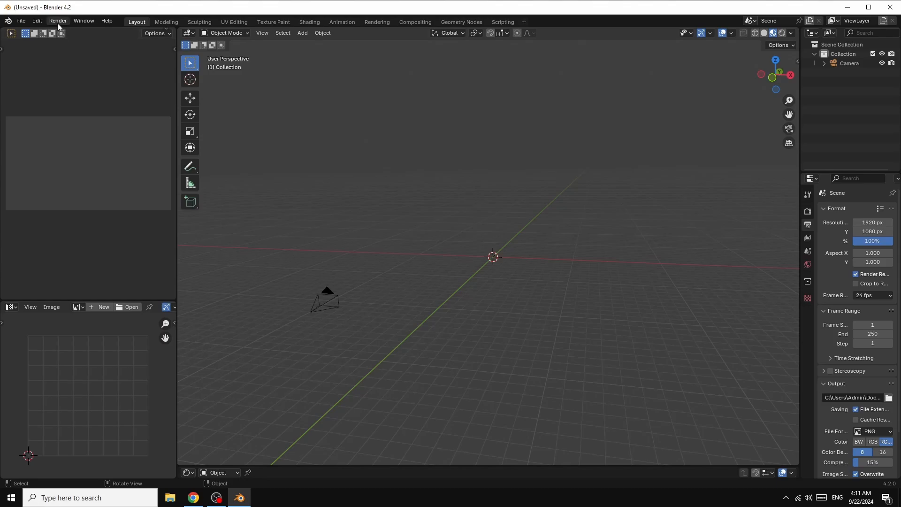
Examine the add-ons list in the preferences and close the preferences window.
left_click(41, 21)
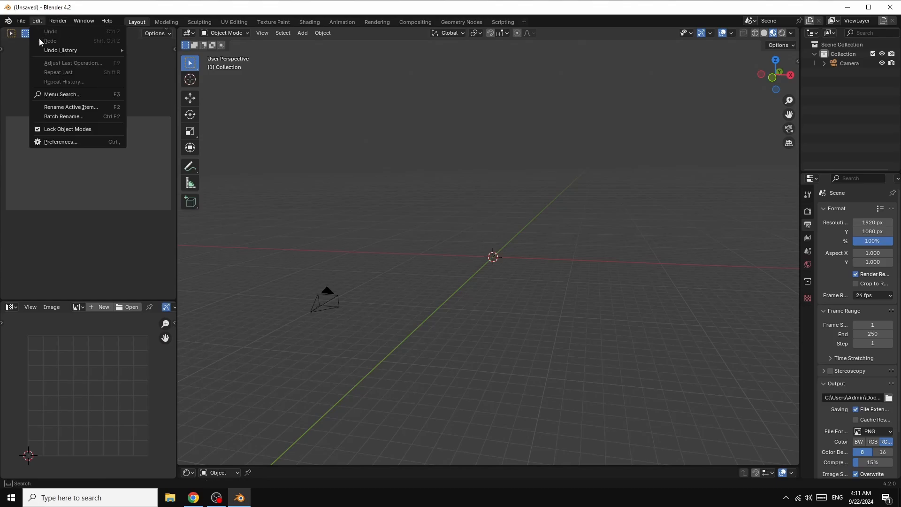
left_click(58, 142)
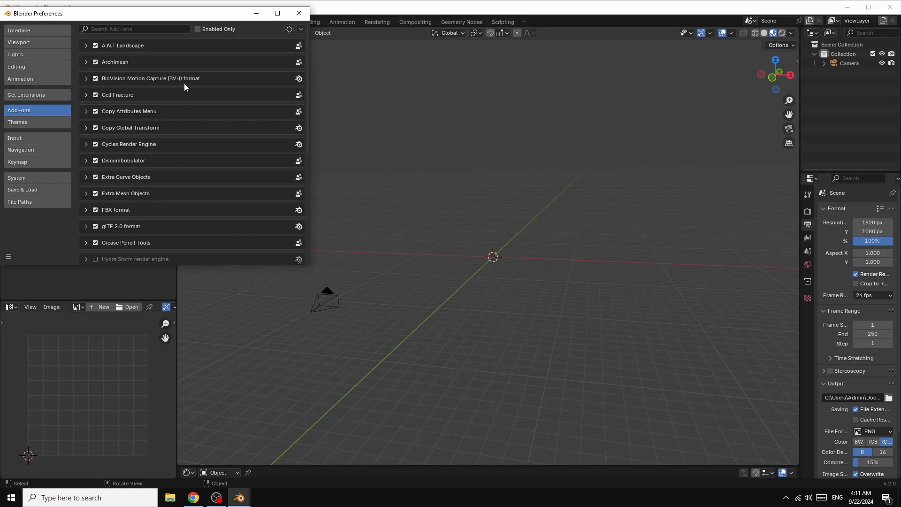
left_click(123, 29)
left_click(298, 14)
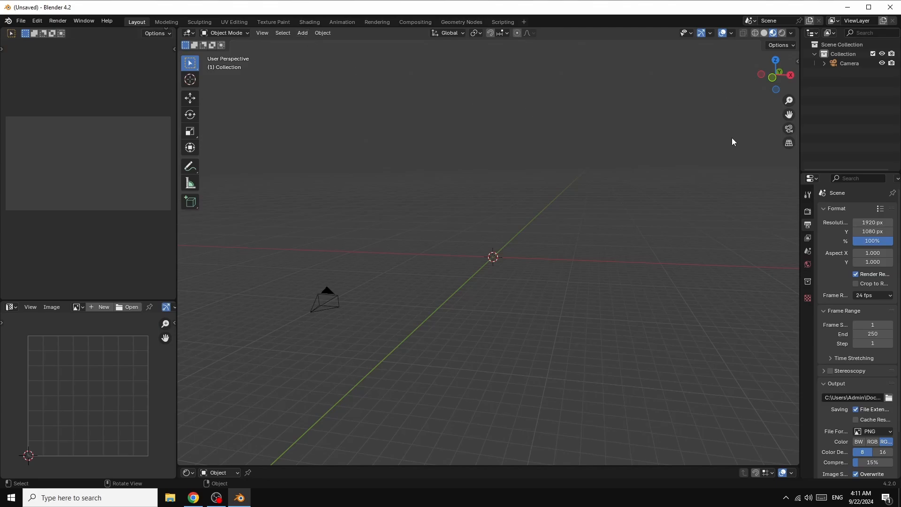
Turn on the Screencast Keys display for the 3D viewport.
key("n")
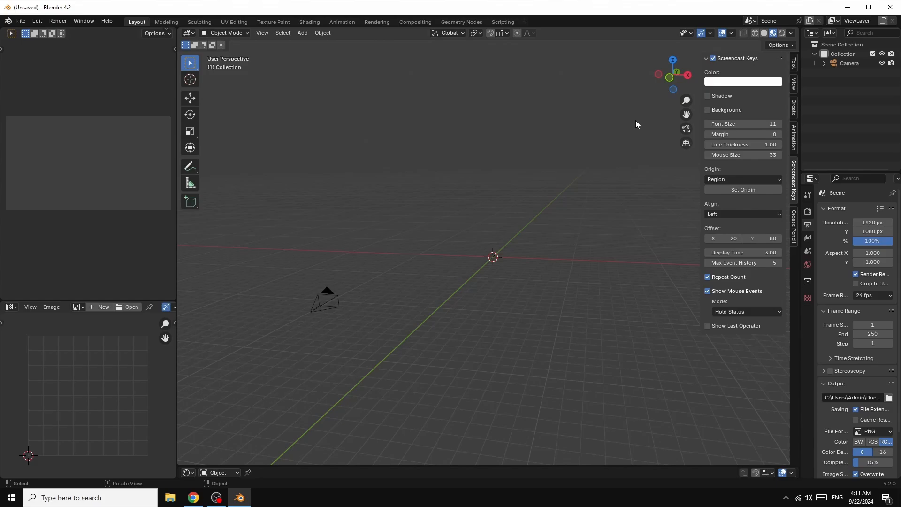
key("n")
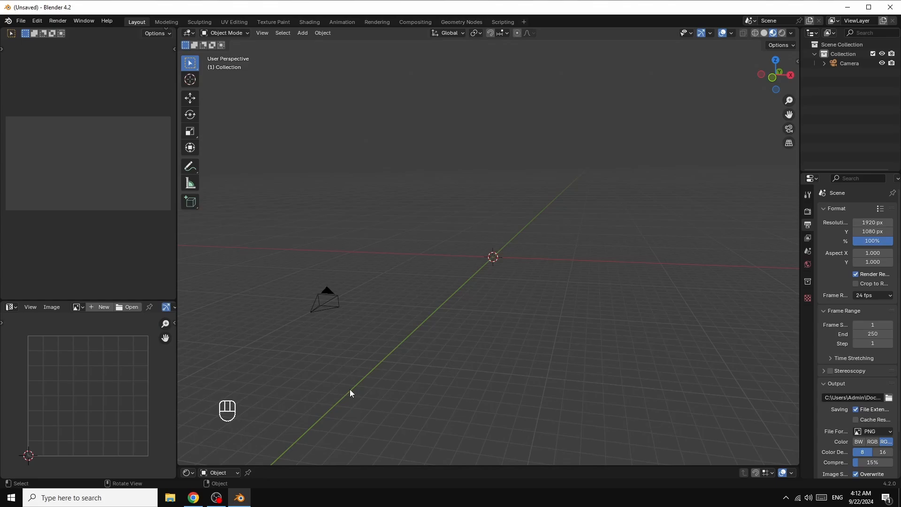
Add a torus knot mesh at the world origin with resolution 128 and knot type 3.
left_click(302, 33)
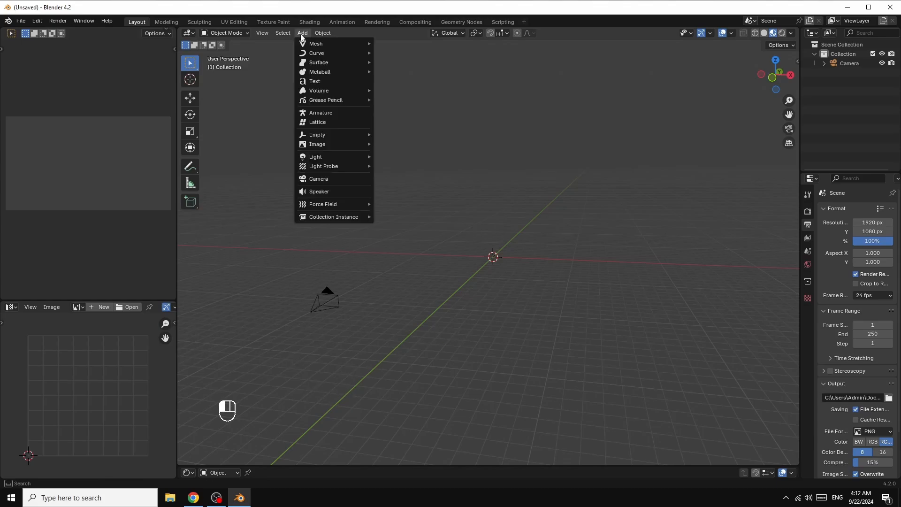
mouse_move(316, 44)
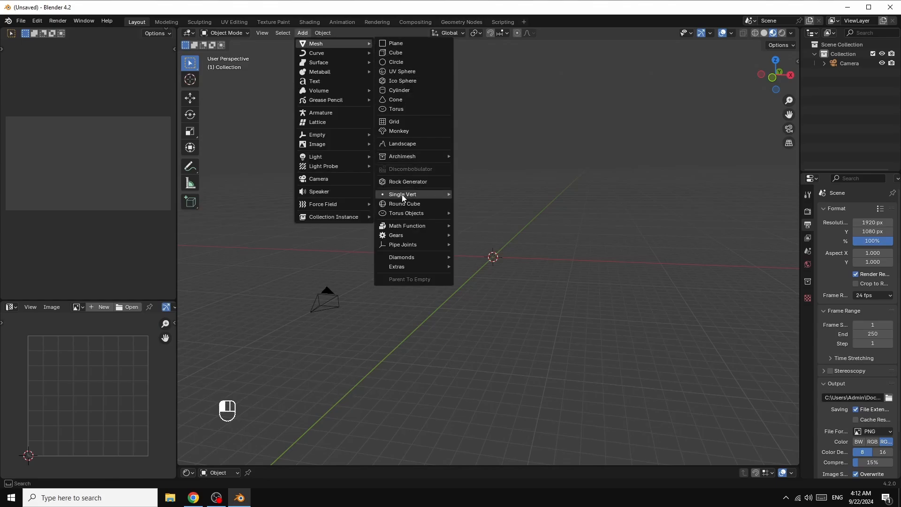
mouse_move(396, 213)
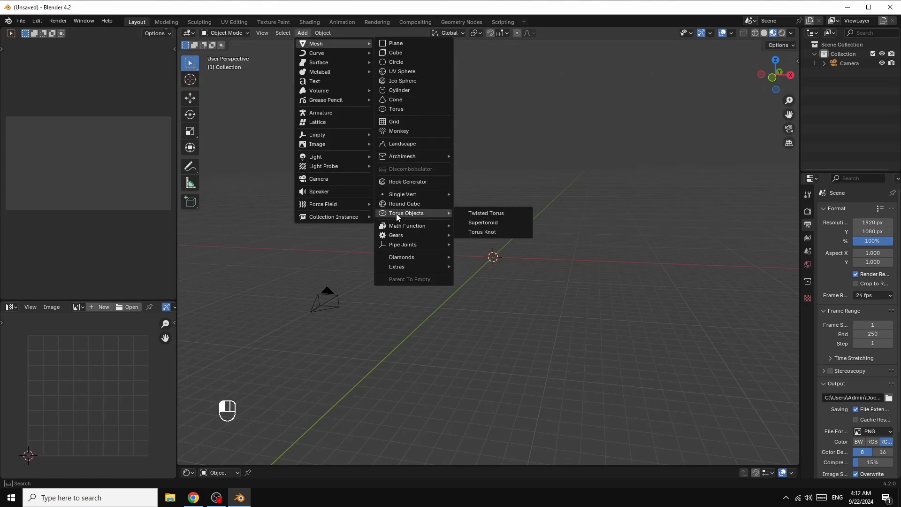
left_click(490, 233)
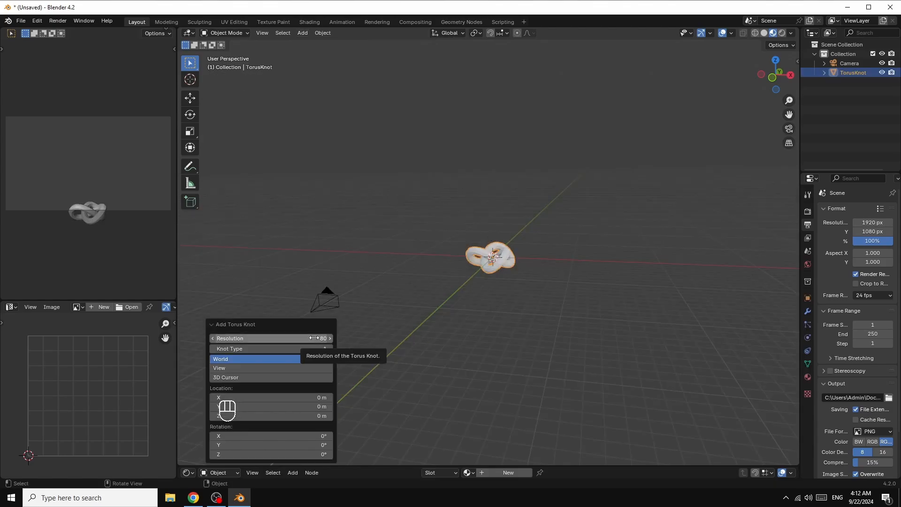
left_click_drag(310, 337, 327, 337)
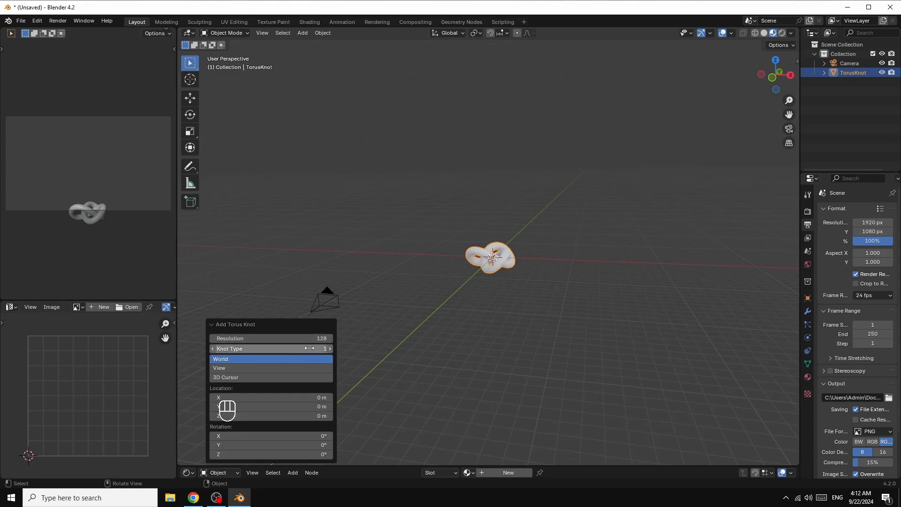
left_click(330, 349)
left_click(330, 349)
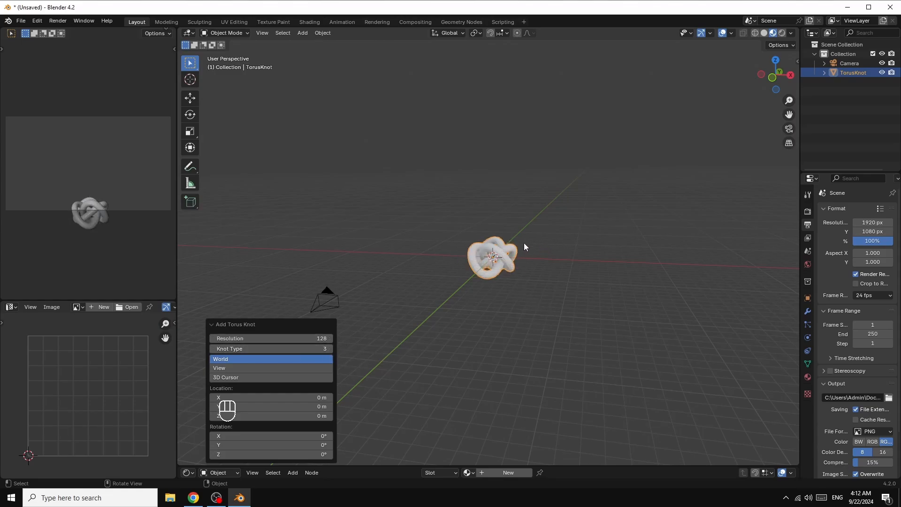
Enter Edit Mode on the torus knot with face selection active and deselect all of its faces.
scroll(566, 264, "up", 6)
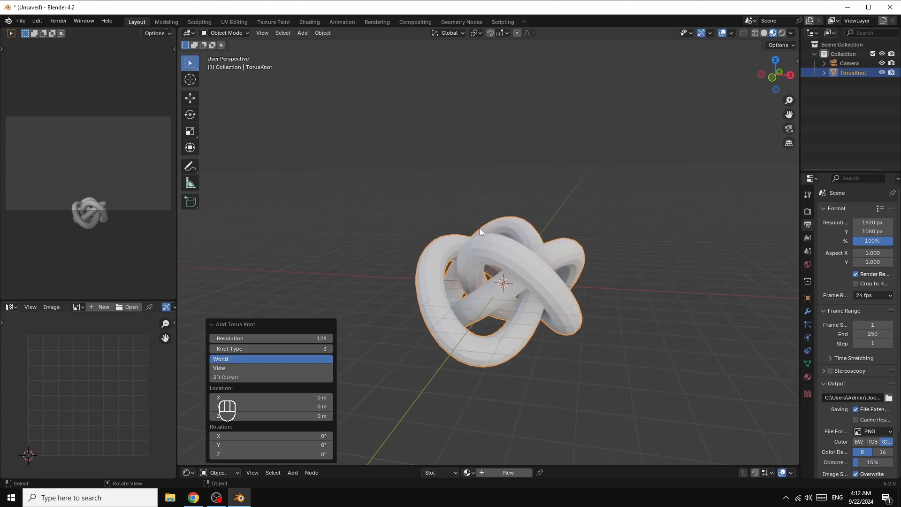
left_click(227, 32)
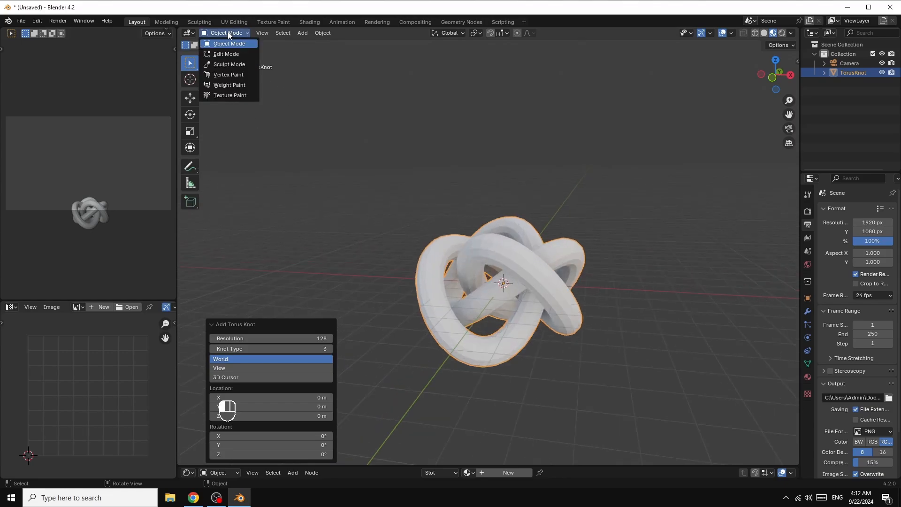
left_click(221, 55)
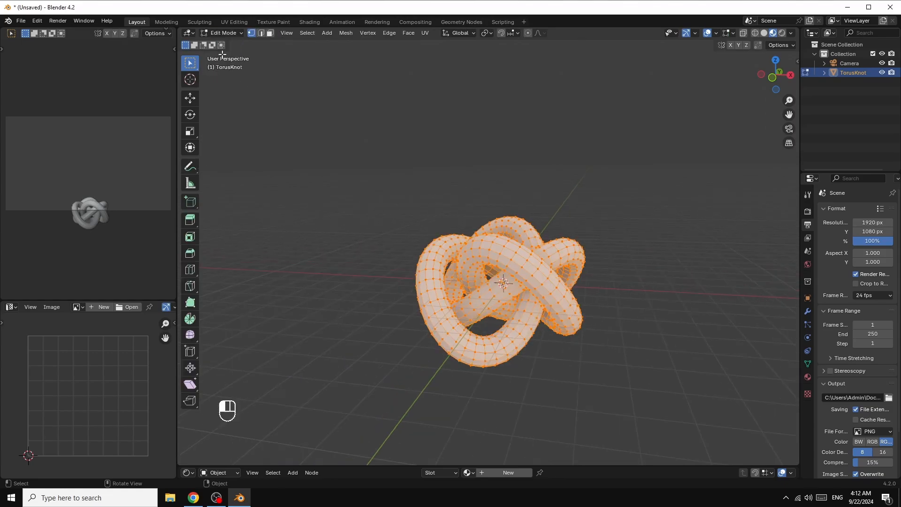
left_click(271, 33)
scroll(641, 232, "up", 5)
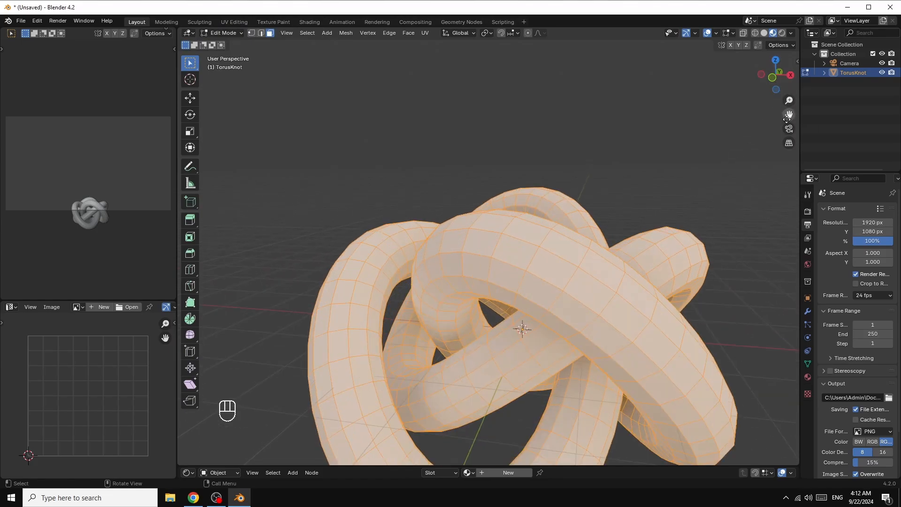
left_click_drag(789, 114, 783, 77)
left_click_drag(783, 76, 775, 51)
left_click(415, 127)
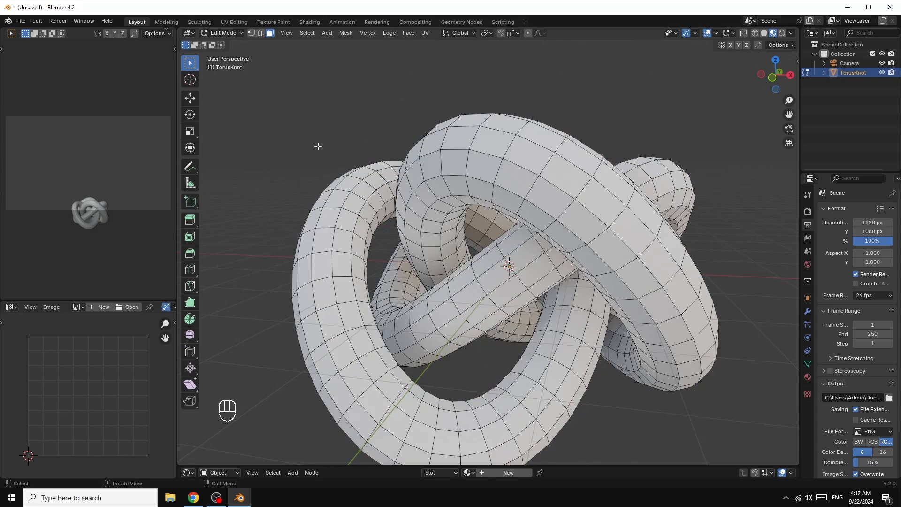
Select alternating face loops running lengthwise along the knot's tube, leaving one unselected loop between each pair.
key("shift")
key("alt")
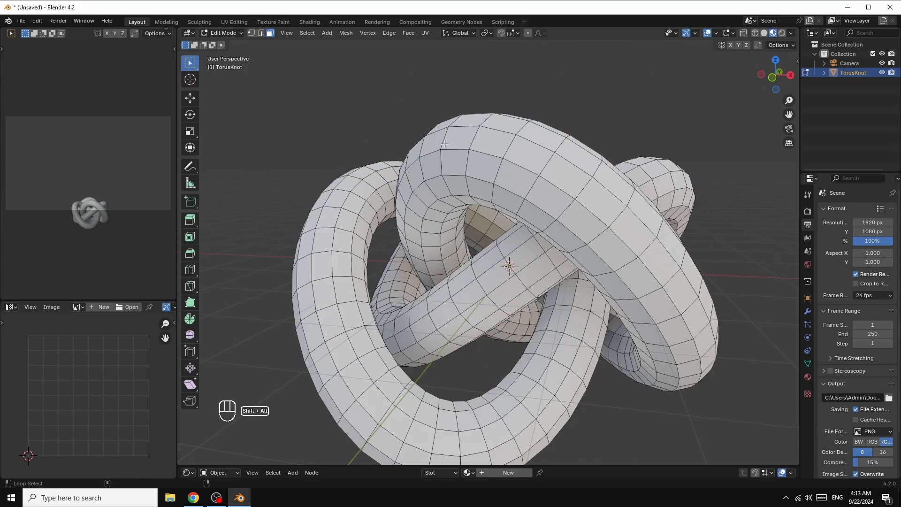
left_click(516, 134, "alt+shift")
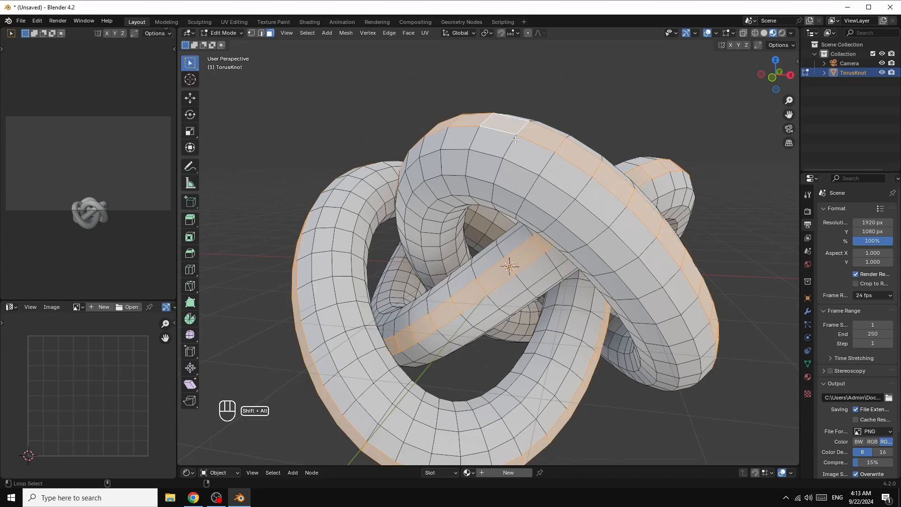
left_click(496, 182, "alt+shift")
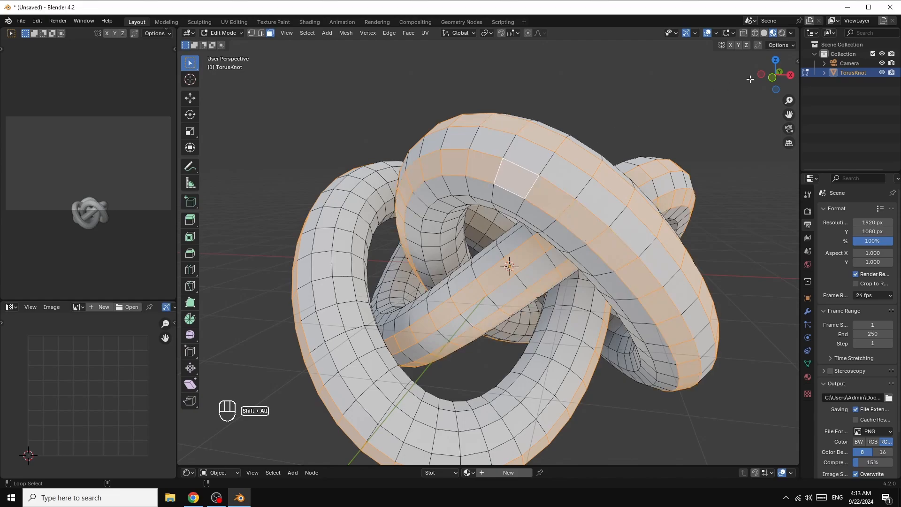
mouse_move(774, 82)
left_mouse_down()
mouse_move(797, 83)
mouse_move(769, 87)
left_mouse_up()
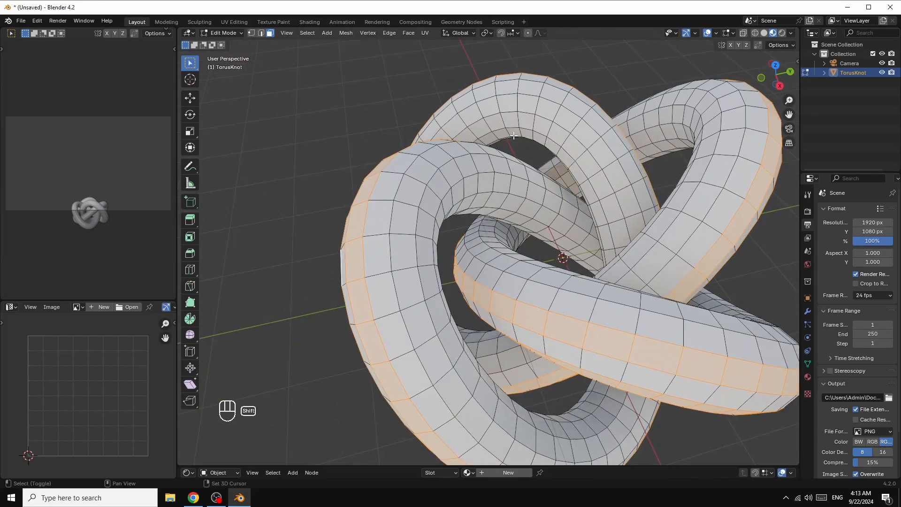
left_click(391, 233, "alt+shift")
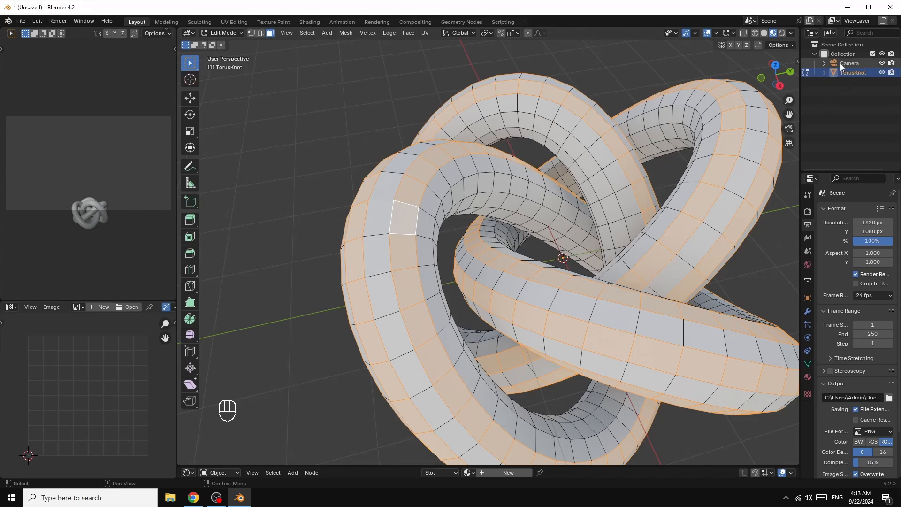
Extrude the selected face loops along their normals by about 0.297 m and return to Object Mode.
left_click_drag(781, 69, 858, 24)
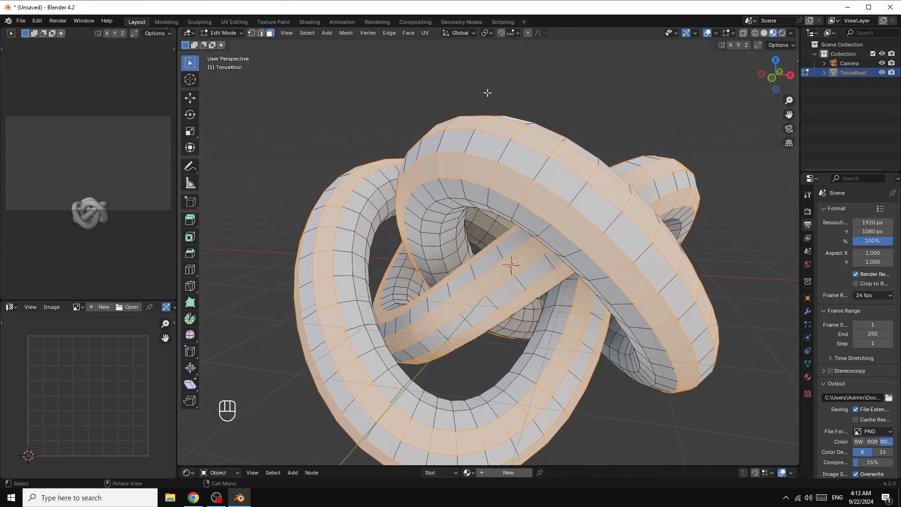
left_click(408, 33)
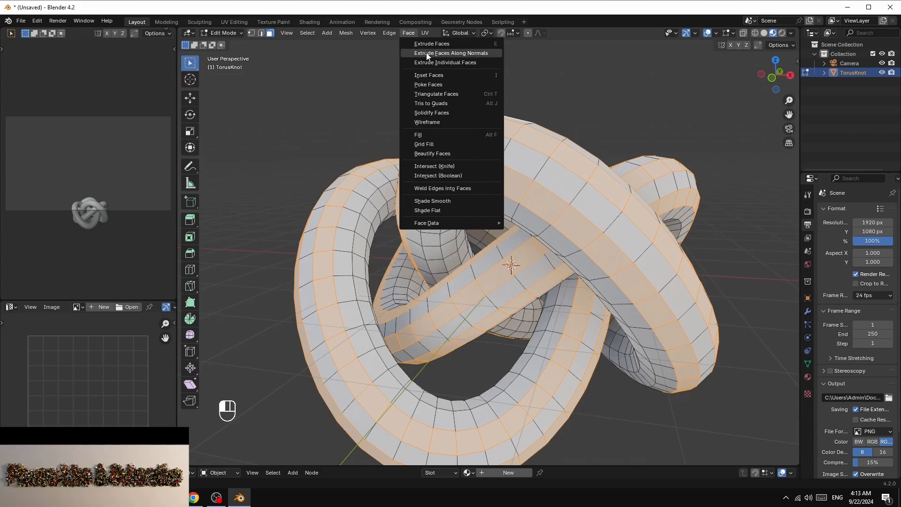
left_click(470, 53)
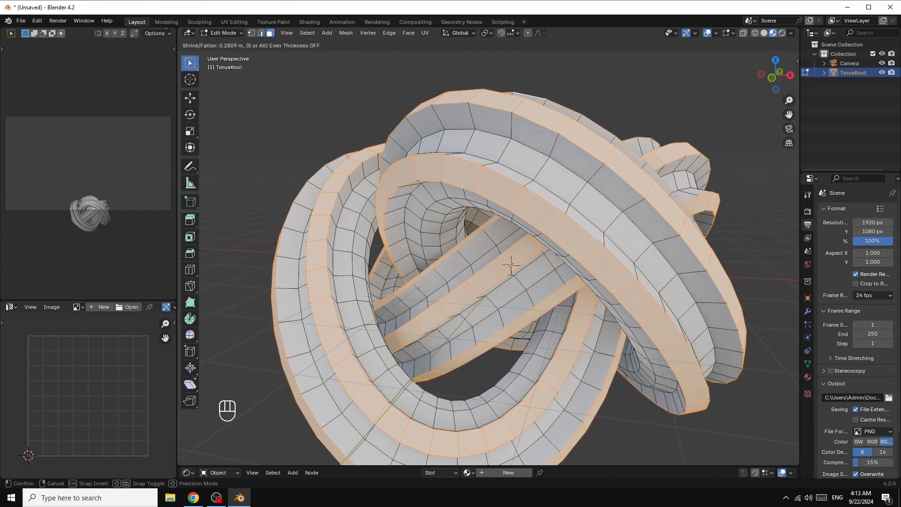
left_click(236, 38)
left_click(233, 33)
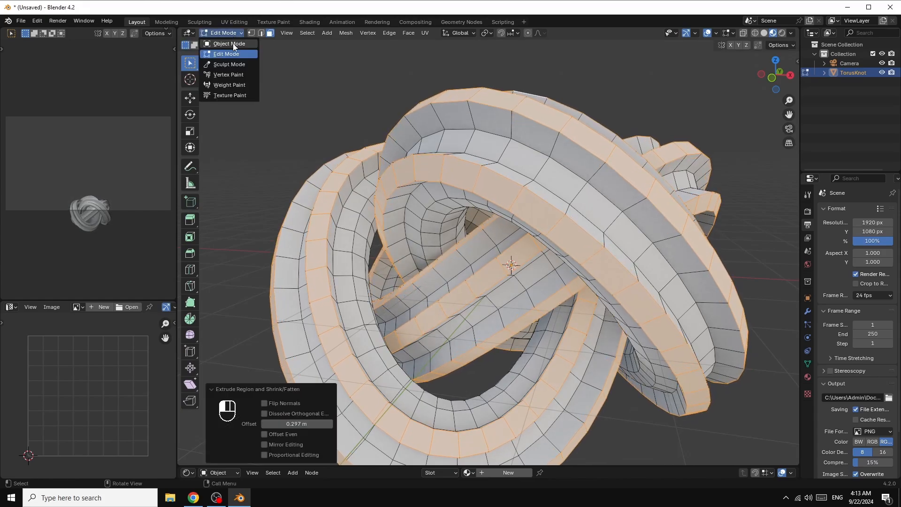
left_click(234, 43)
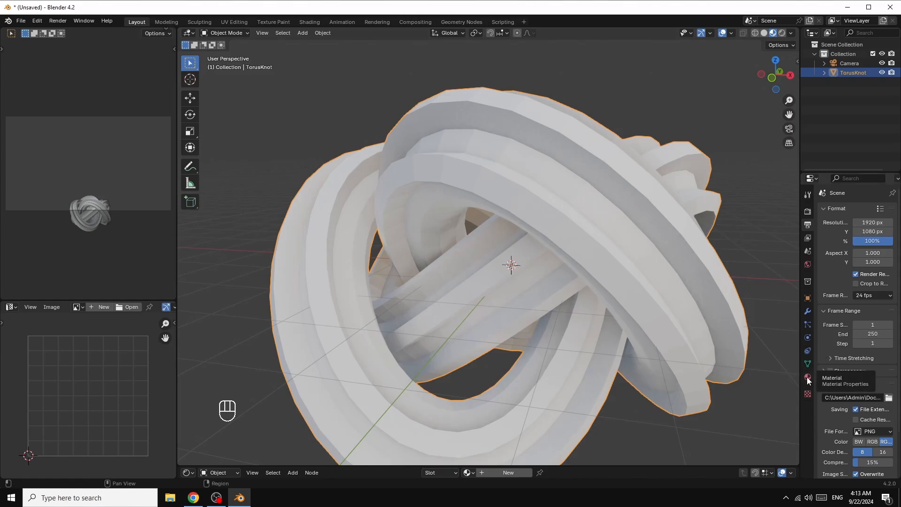
Shade the torus knot smooth and give it a new material in a new slot.
right_click(613, 170)
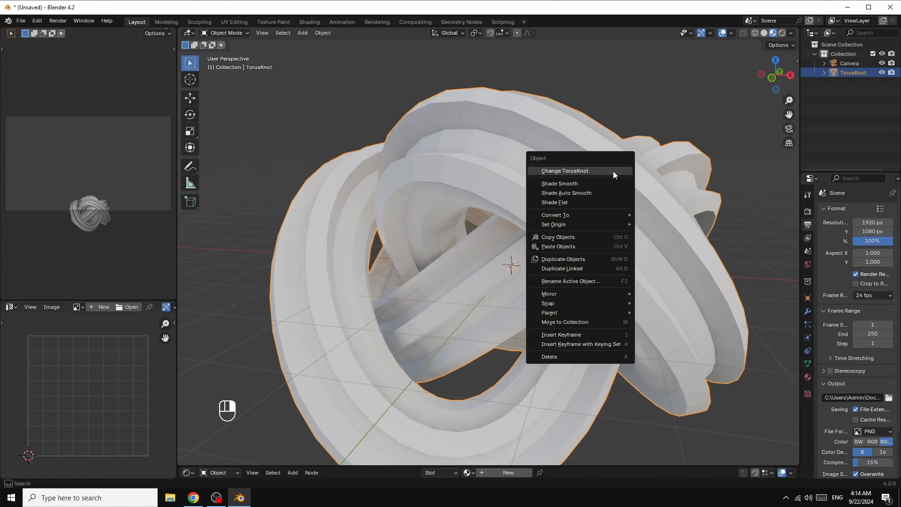
left_click(569, 183)
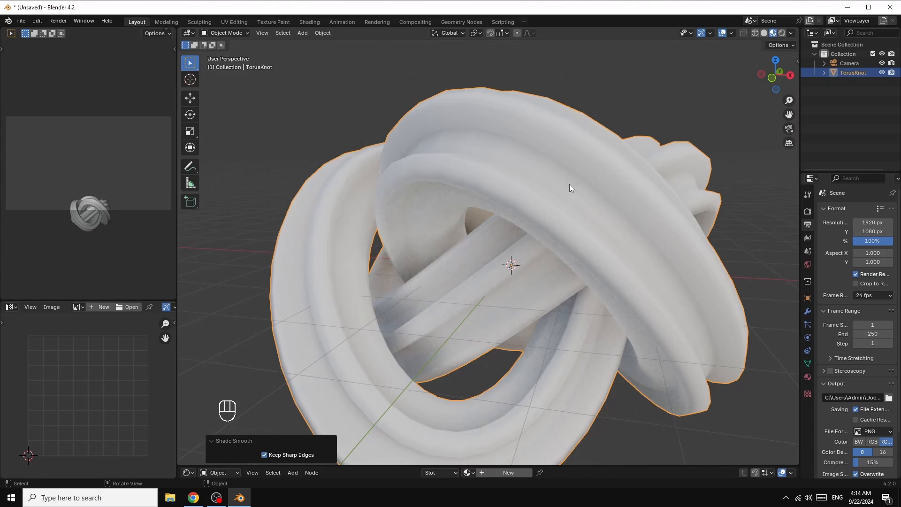
left_click(806, 378)
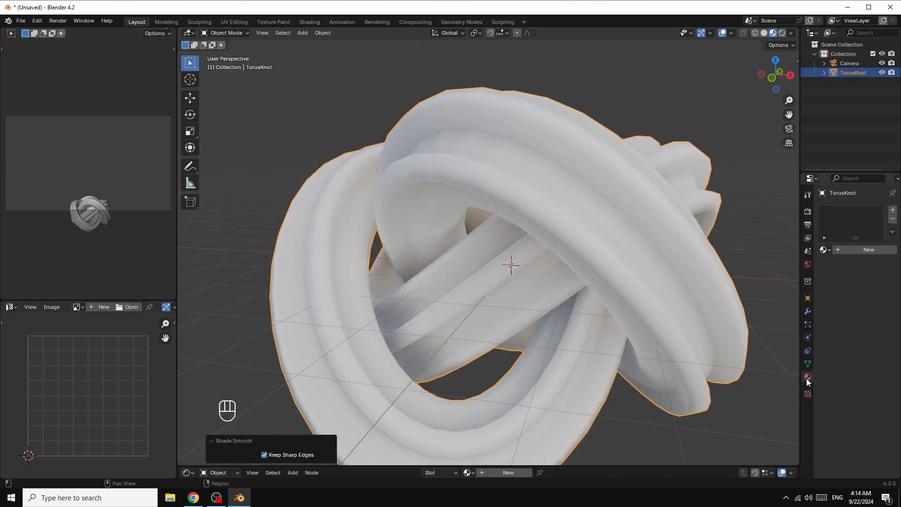
left_click(892, 209)
left_click(859, 249)
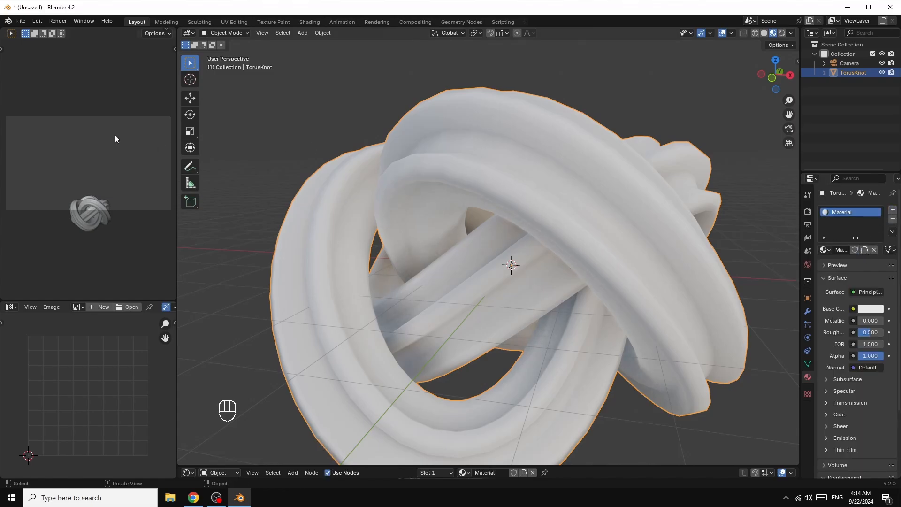
In Edit Mode on the knot, add a second material slot with a new material using the Glass BSDF surface shader.
left_click(235, 32)
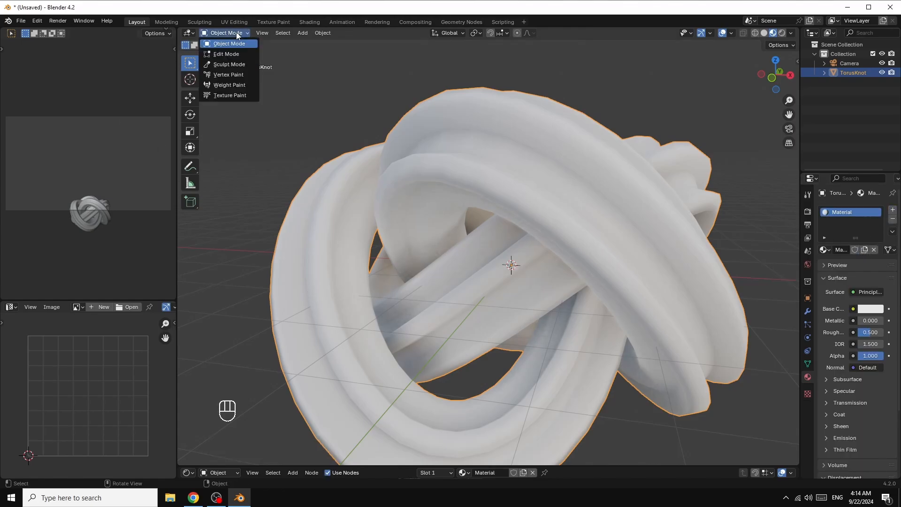
left_click(227, 56)
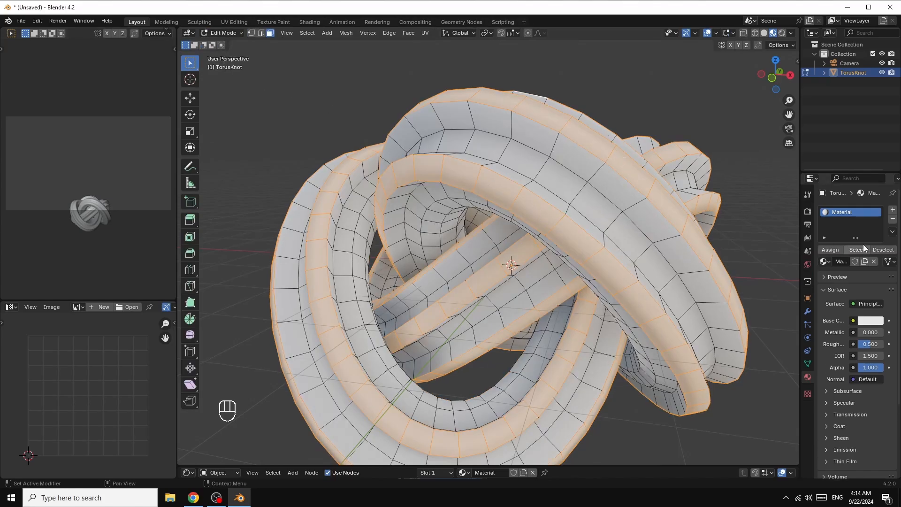
left_click(892, 210)
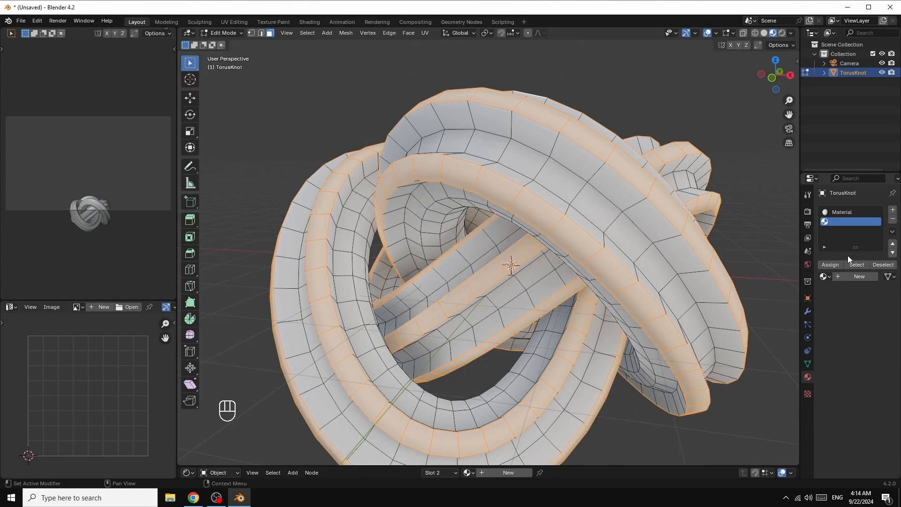
left_click(858, 276)
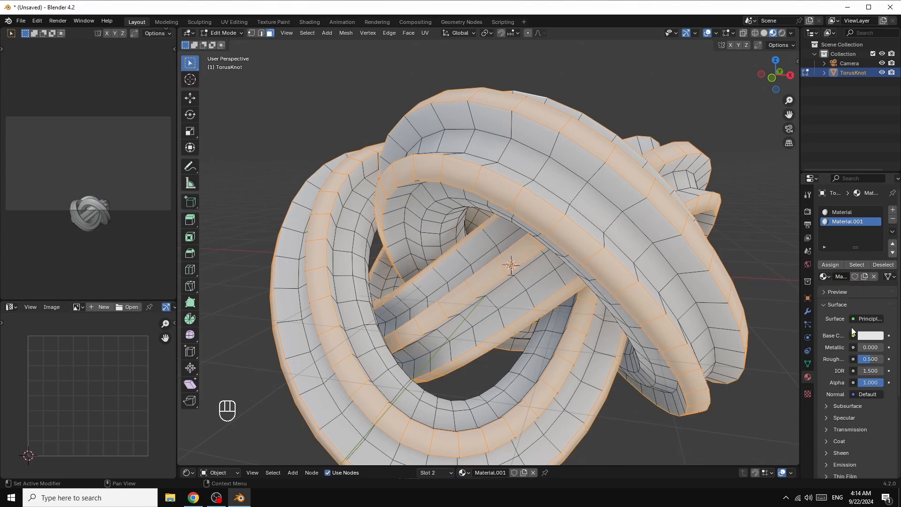
left_click(867, 319)
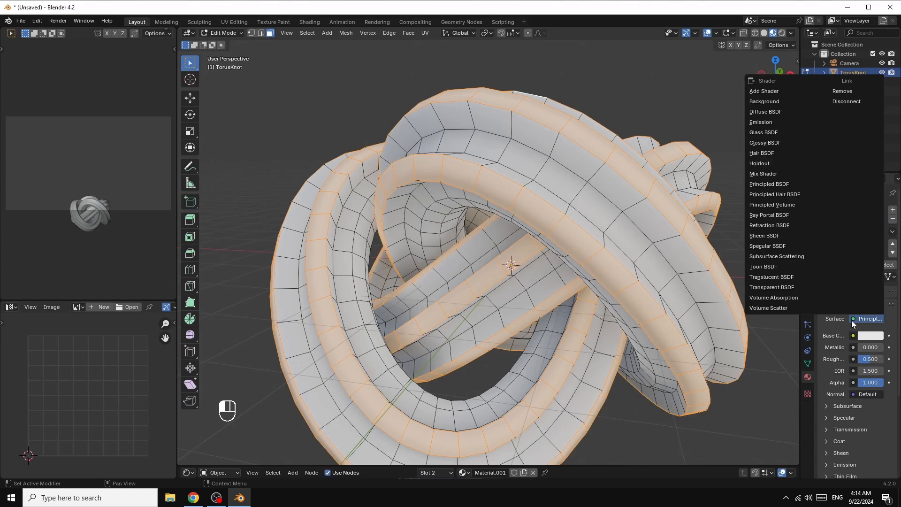
left_click(763, 133)
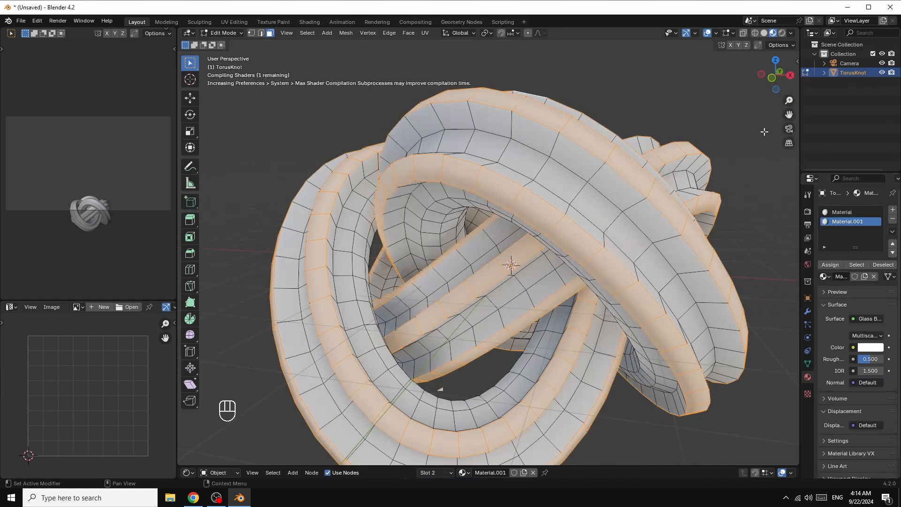
Assign the glass material to the selected raised band faces and return to Object Mode.
left_click(833, 265)
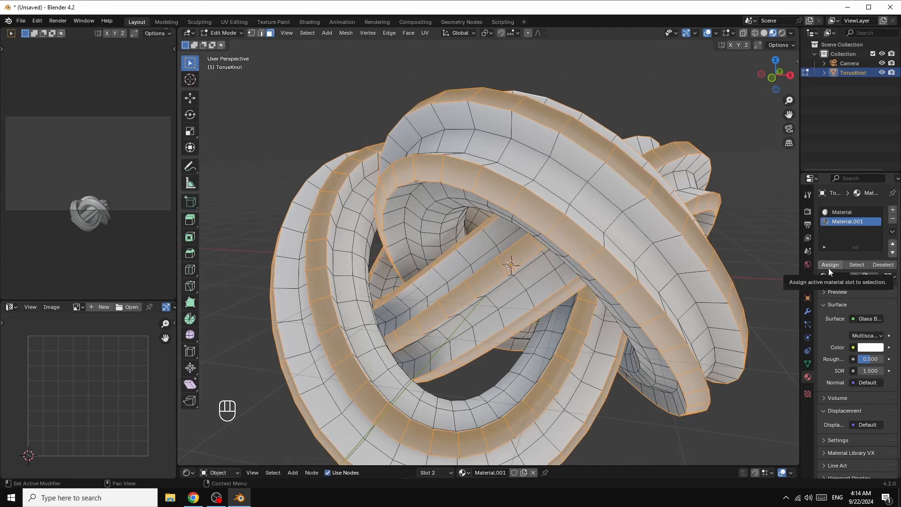
left_click(229, 33)
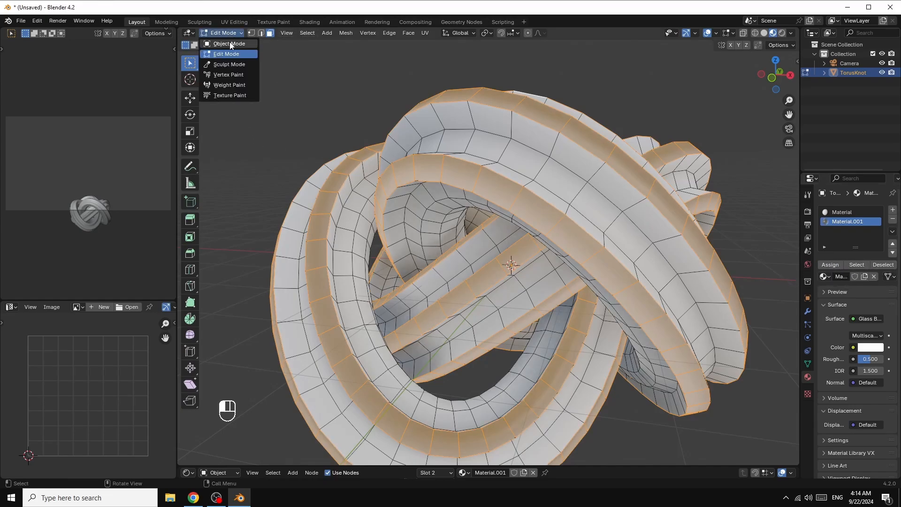
left_click(230, 41)
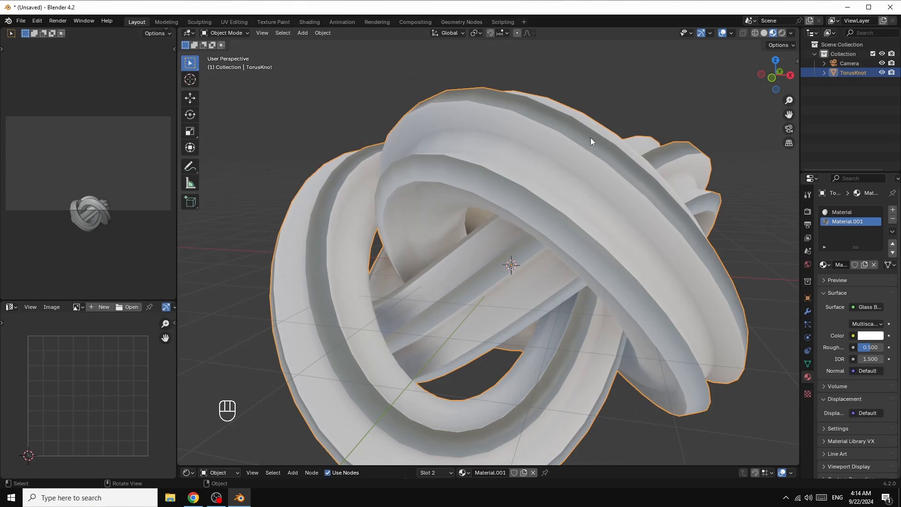
Add a Simple Deform modifier to the knot, twisting it 90° around the Z axis.
mouse_move(774, 61)
left_mouse_down()
mouse_move(750, 99)
mouse_move(756, 63)
mouse_move(763, 91)
mouse_move(760, 62)
mouse_move(765, 71)
left_mouse_up()
scroll(650, 179, "down", 3)
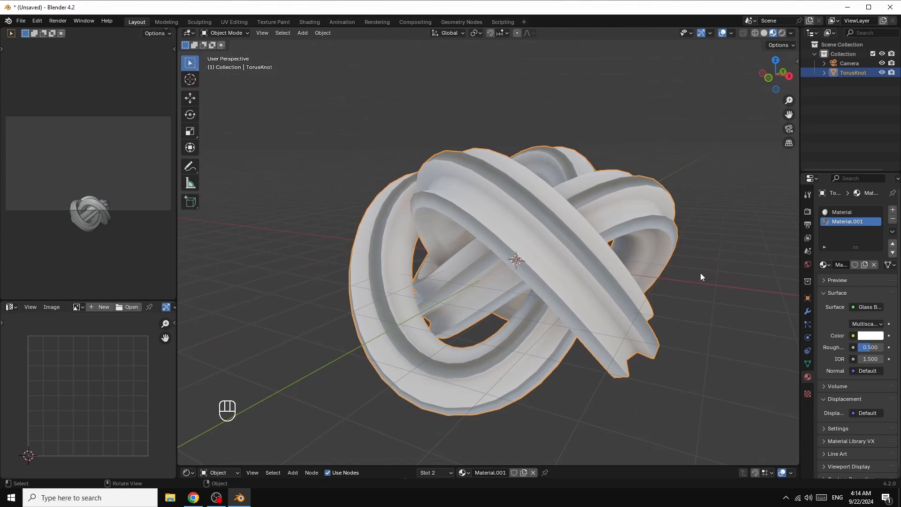
left_click(808, 313)
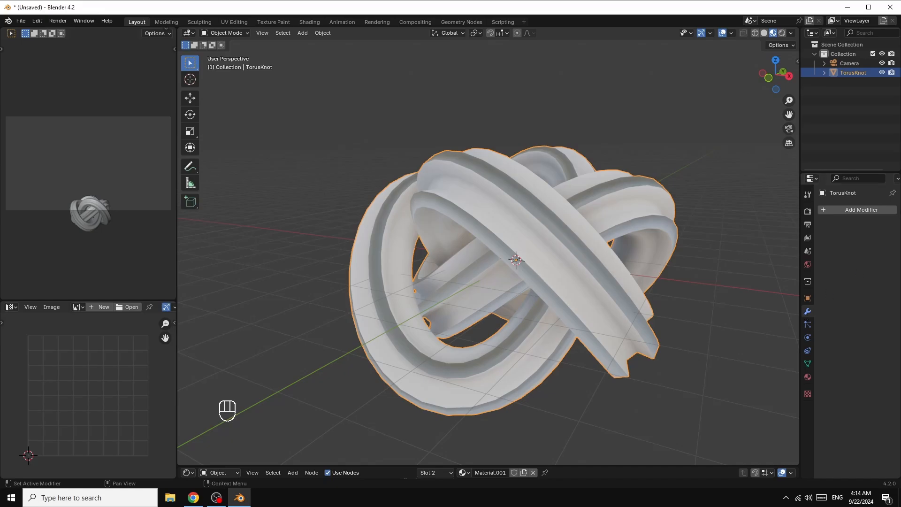
left_click(857, 212)
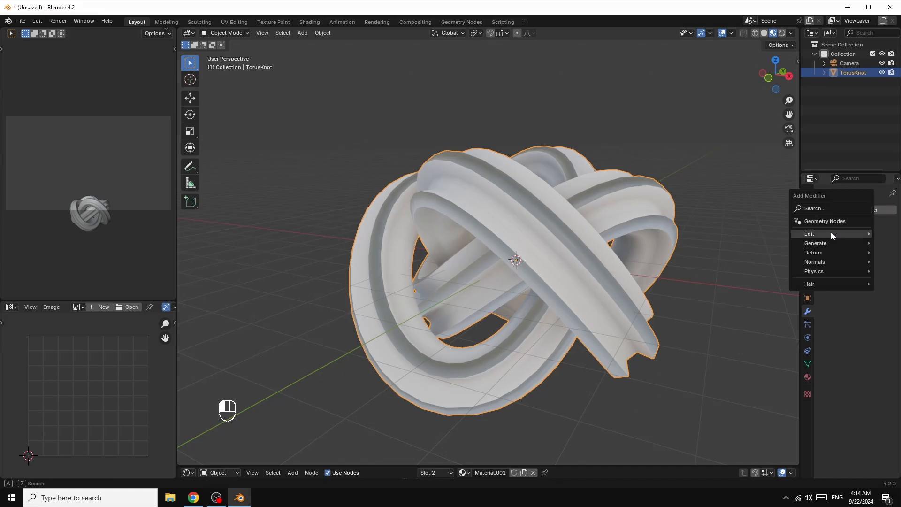
mouse_move(825, 244)
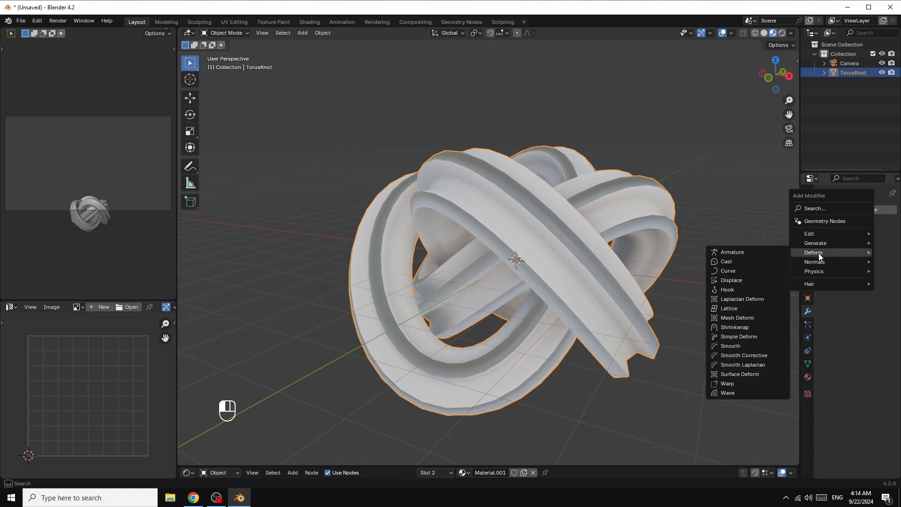
left_click(745, 338)
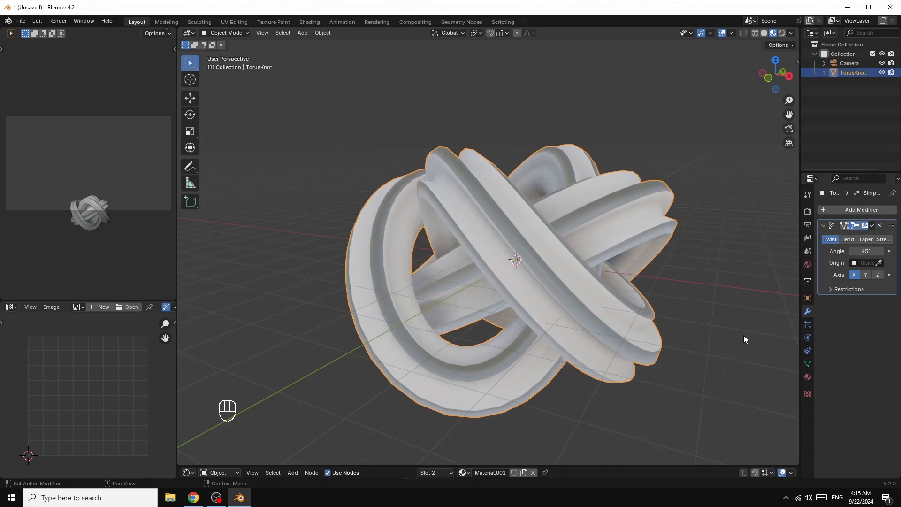
left_click(878, 274)
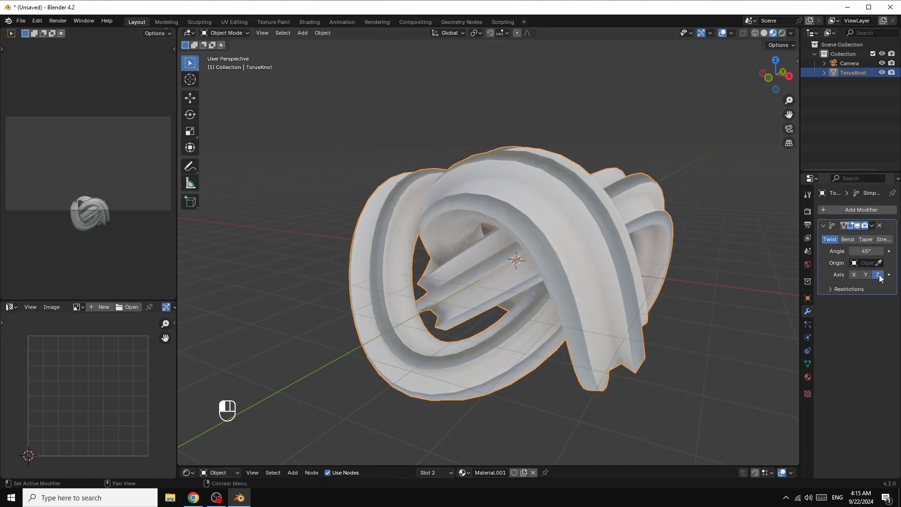
left_click(867, 251)
type("90")
key("Return")
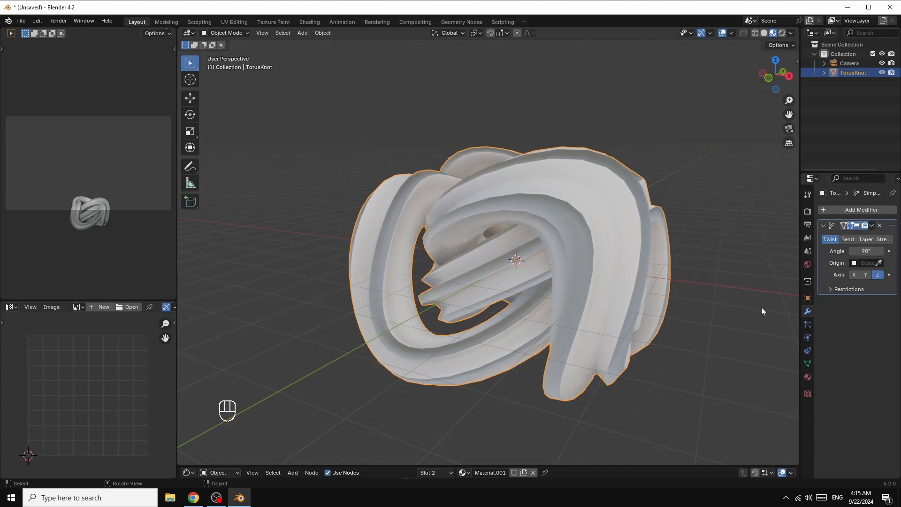
Add a Subdivision Surface modifier to the knot with viewport and render levels of 3, and apply it.
left_click_drag(789, 79, 789, 80)
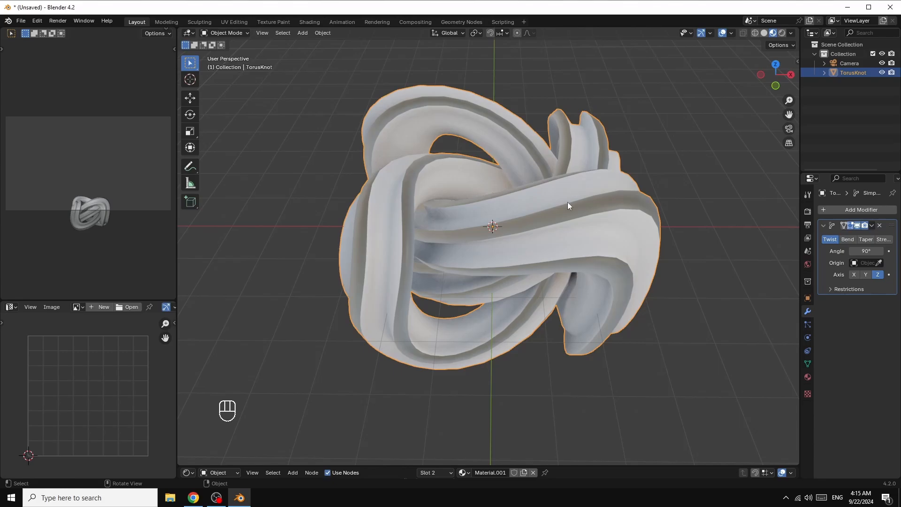
left_click(860, 209)
mouse_move(852, 209)
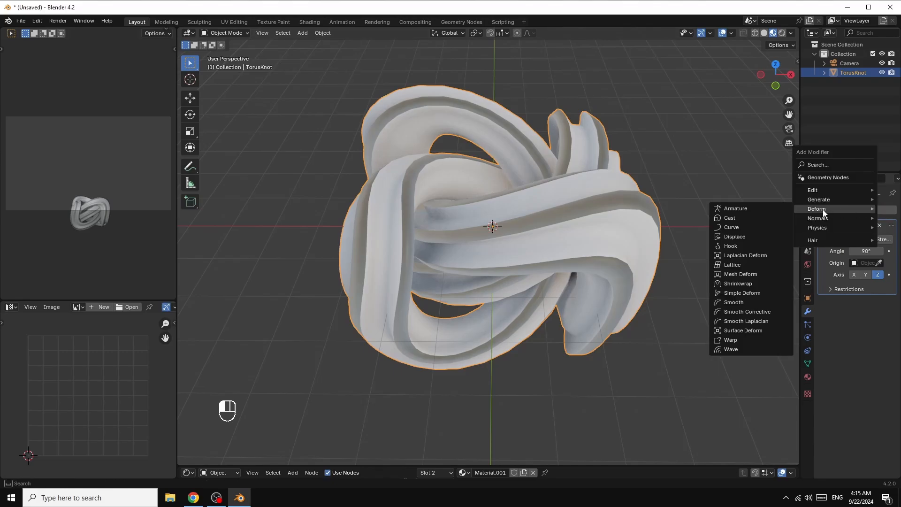
mouse_move(819, 199)
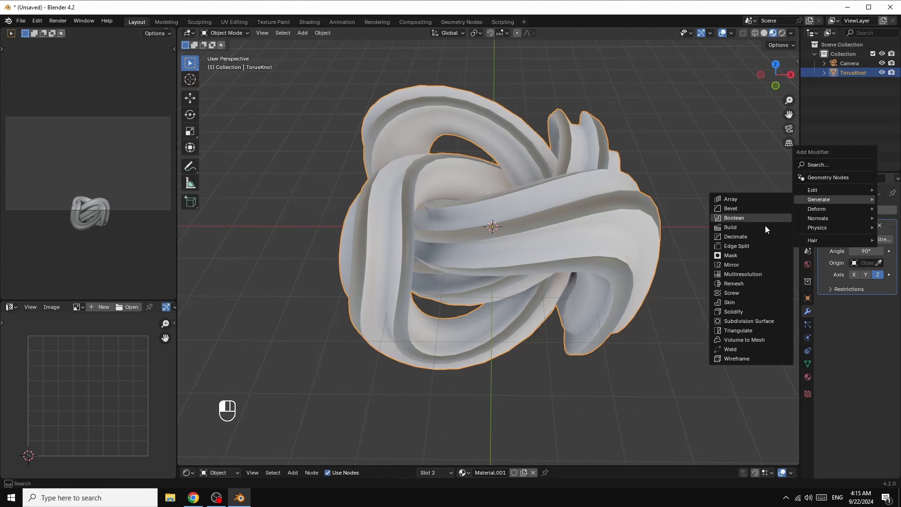
left_click(762, 321)
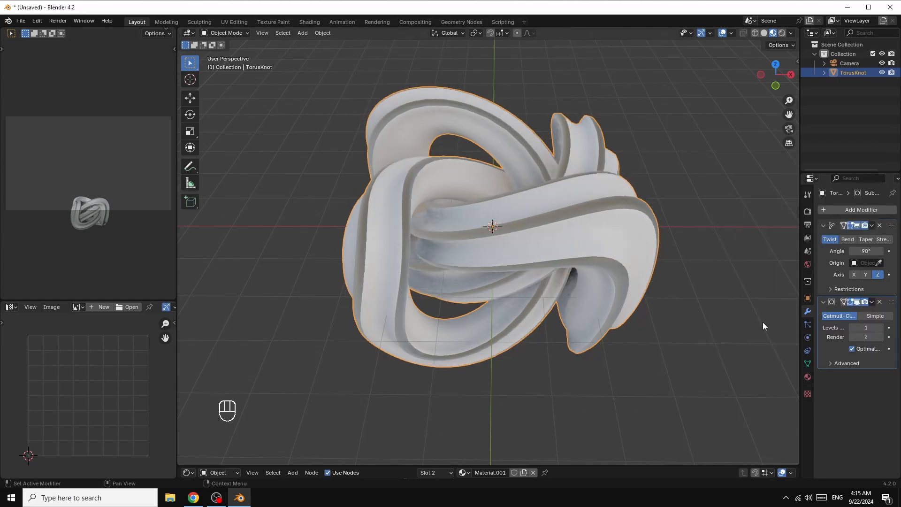
left_click(880, 336)
left_click(880, 327)
left_click(880, 327)
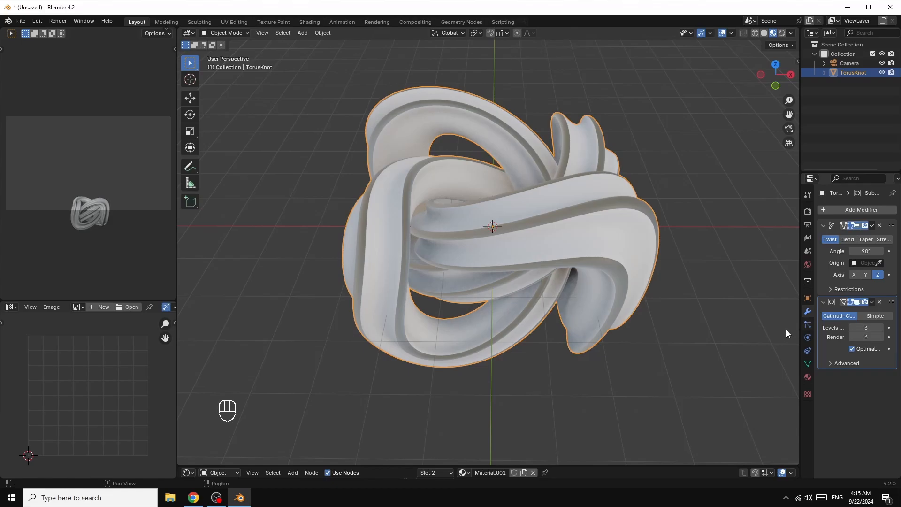
left_click(872, 302)
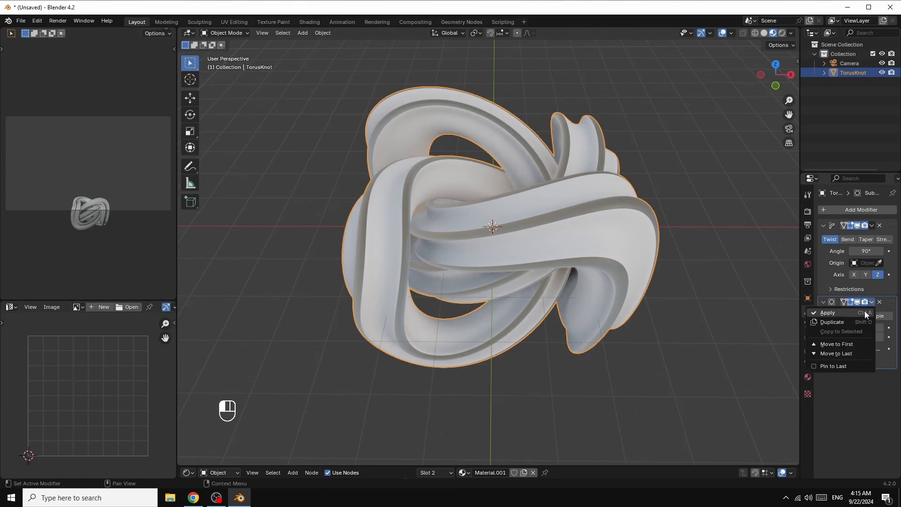
left_click(837, 313)
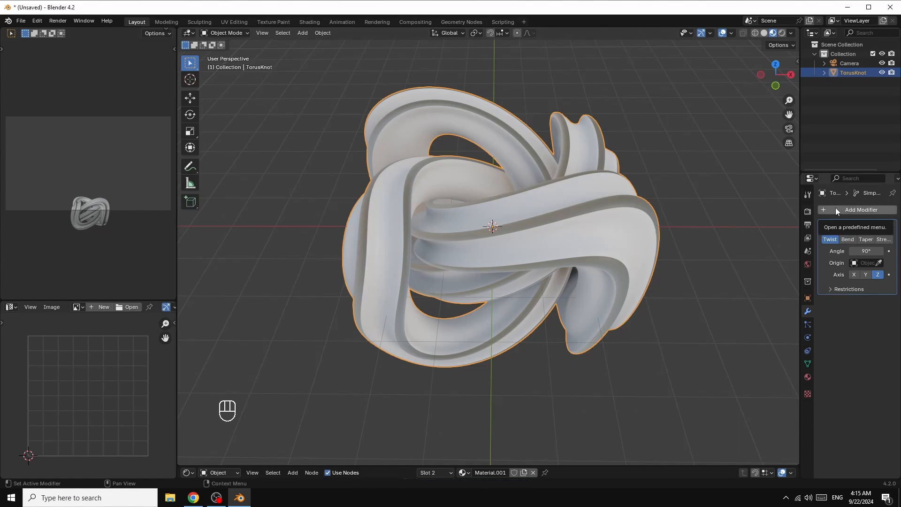
Add a plane at the world origin and scale it up uniformly by about 9.04 as a floor.
left_click(301, 33)
mouse_move(301, 43)
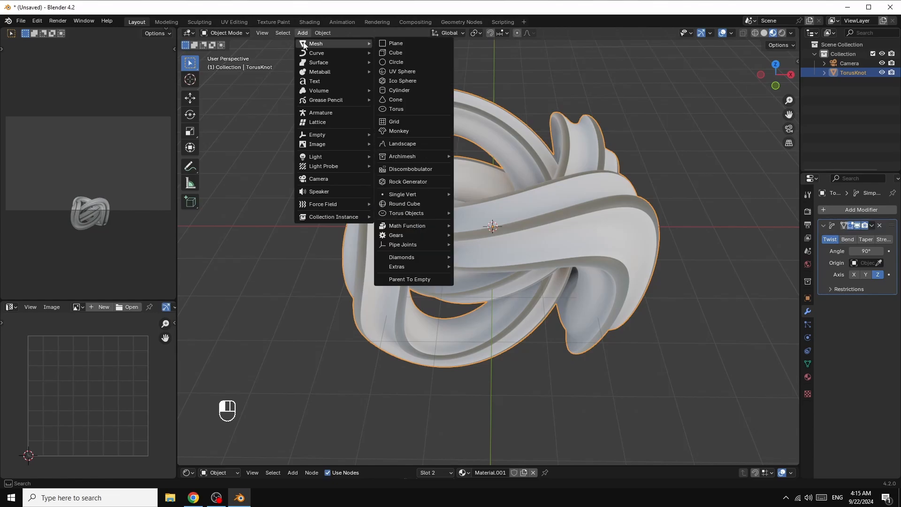
left_click(406, 46)
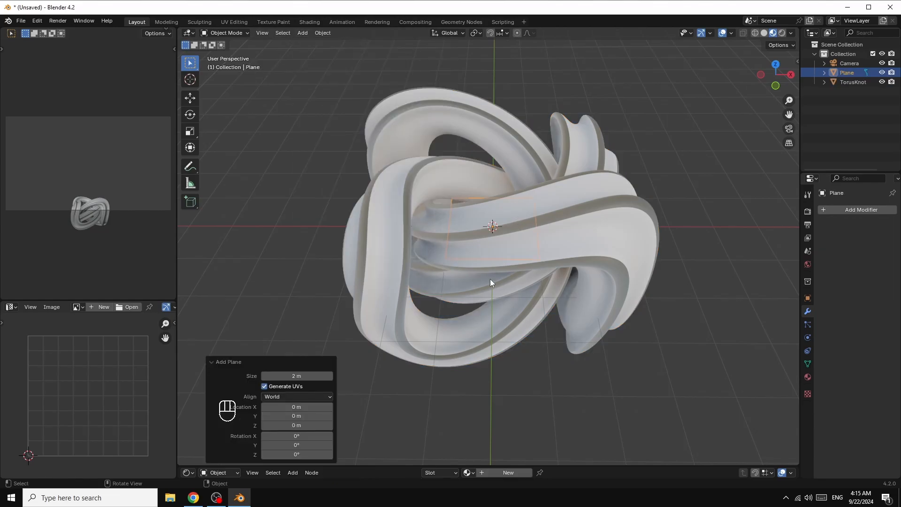
key("s")
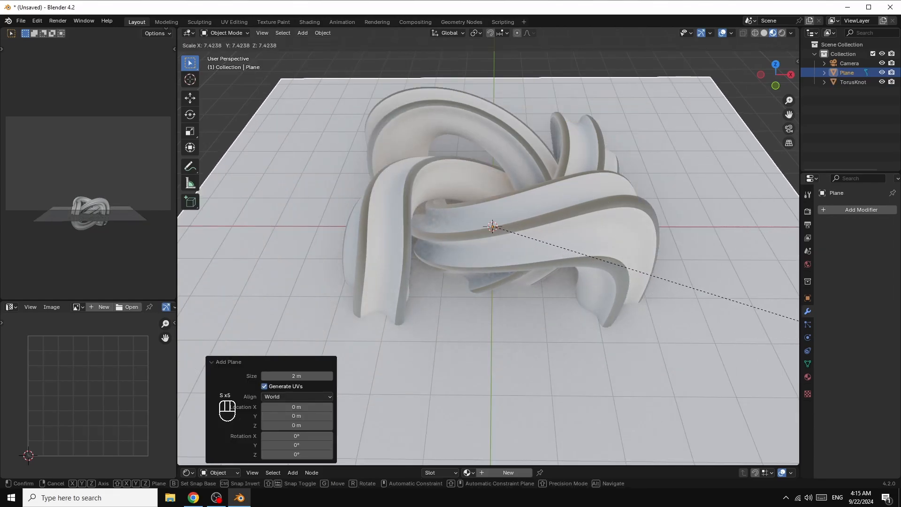
left_click(415, 322)
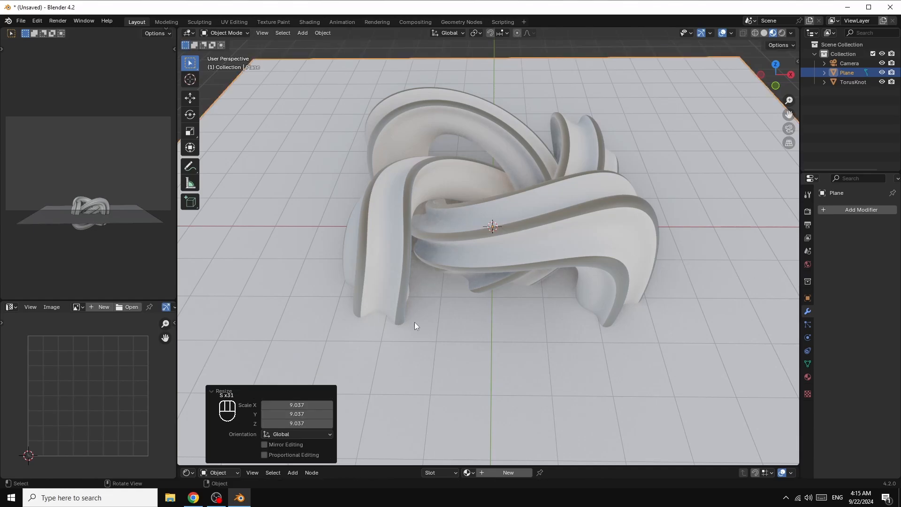
Move the torus knot up 2 m along its local Z axis.
left_click_drag(767, 66, 765, 41)
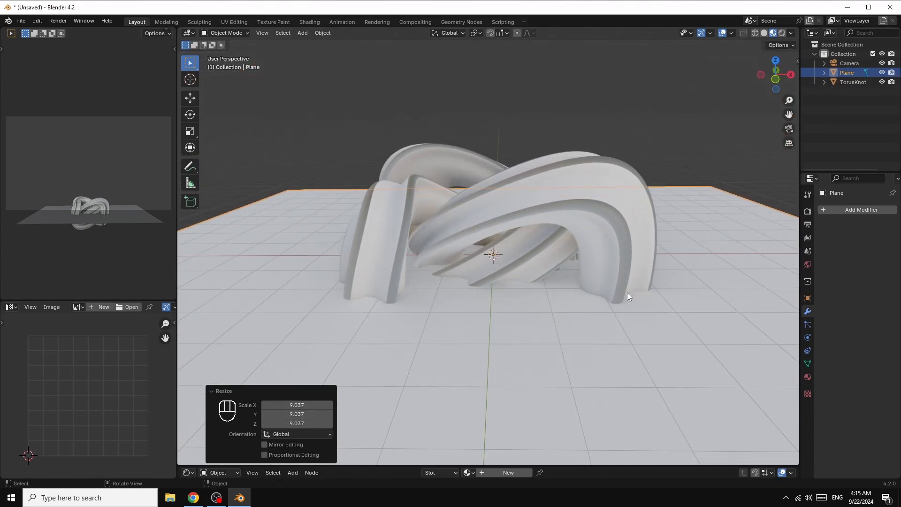
left_click(529, 212)
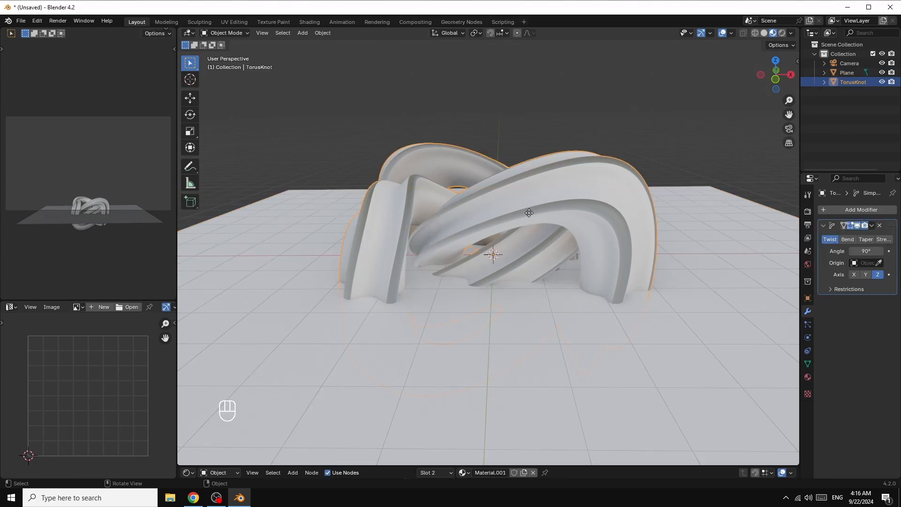
key("g")
key("z")
key("z")
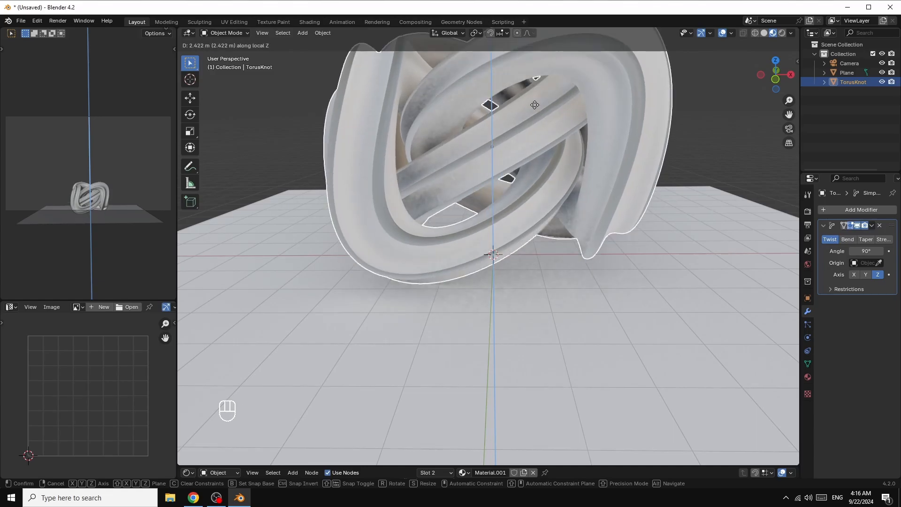
left_click(536, 105, "ctrl")
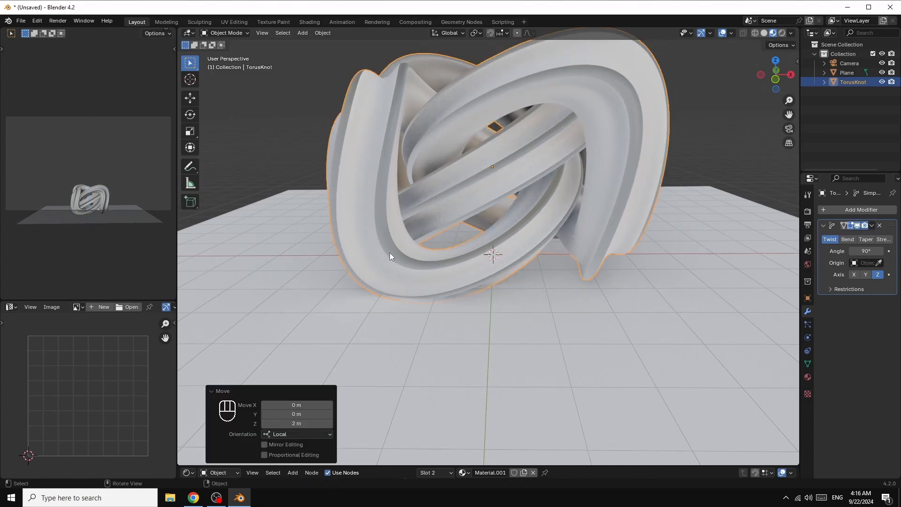
Lower the floor plane about 0.49 m along the global Z axis, beneath the torus knot.
mouse_move(776, 78)
left_mouse_down()
mouse_move(775, 63)
mouse_move(776, 78)
left_mouse_up()
left_click(554, 322)
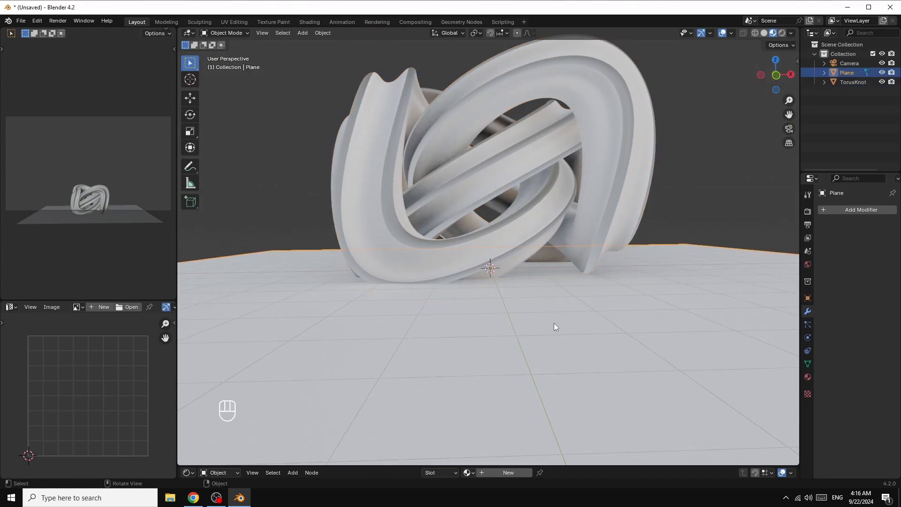
key("g")
key("z")
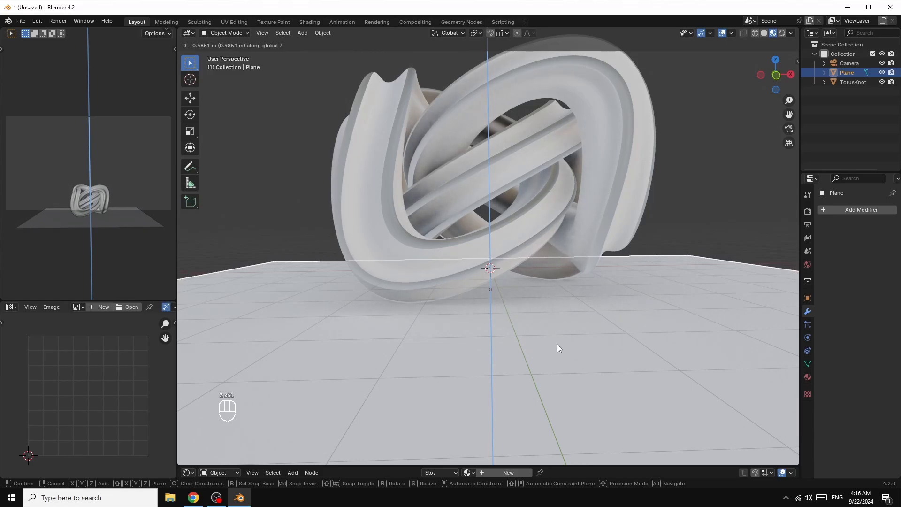
left_click(559, 348)
Add a Mirror modifier on the X axis to the torus knot, using the floor plane as the mirror object.
mouse_move(773, 70)
left_mouse_down()
mouse_move(756, 89)
mouse_move(769, 88)
mouse_move(776, 70)
left_mouse_up()
scroll(627, 165, "down", 4)
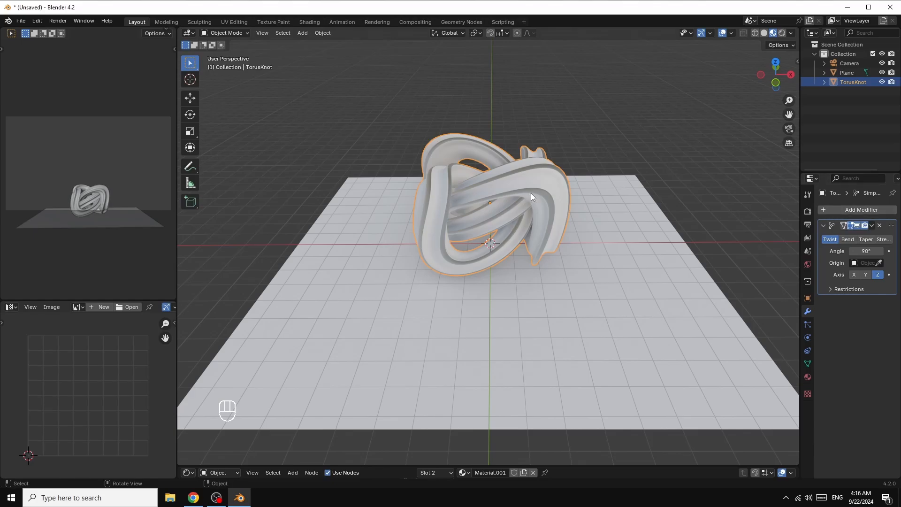
left_click(847, 209)
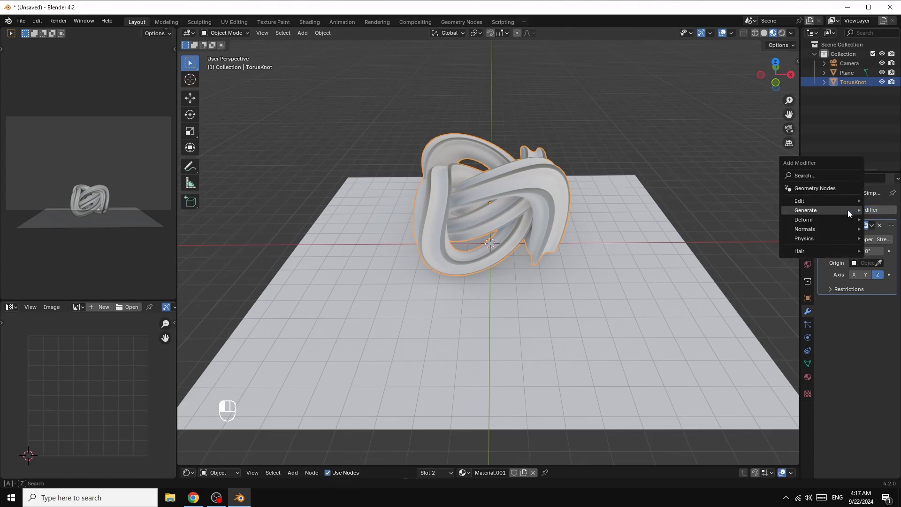
mouse_move(847, 209)
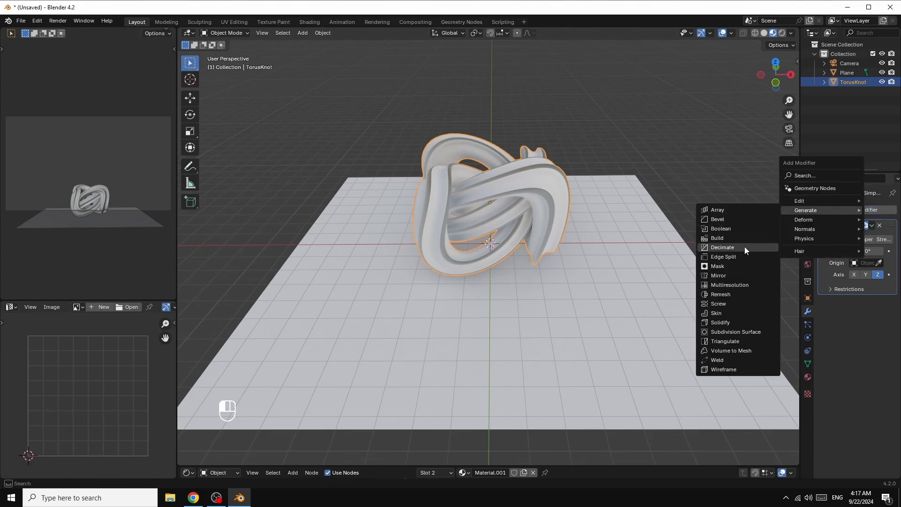
left_click(723, 278)
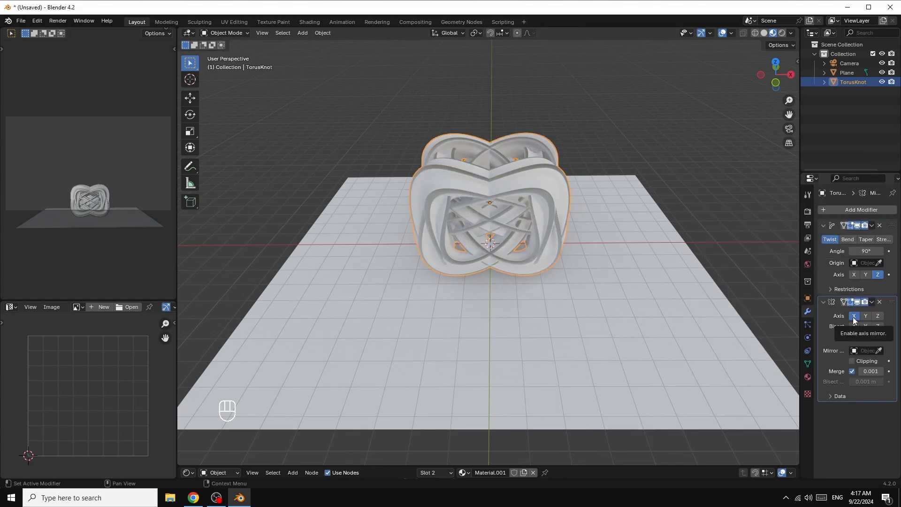
left_click(878, 350)
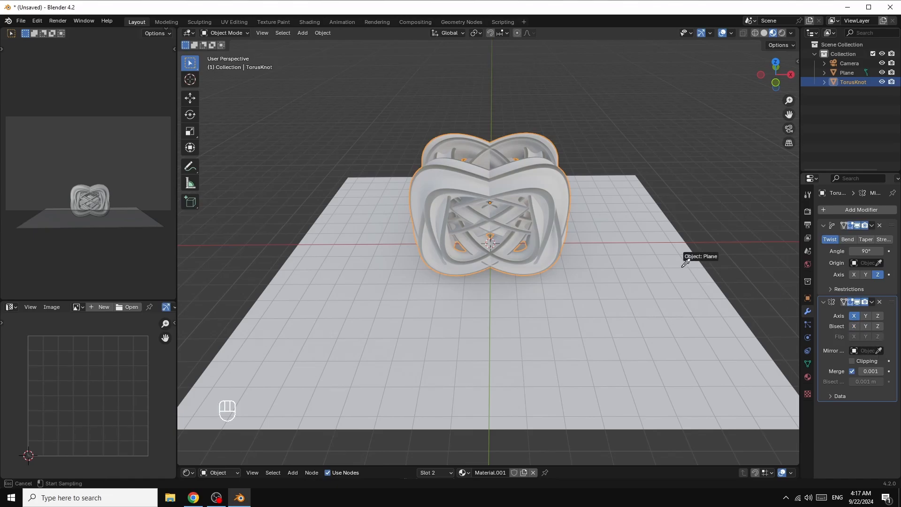
left_click(591, 270)
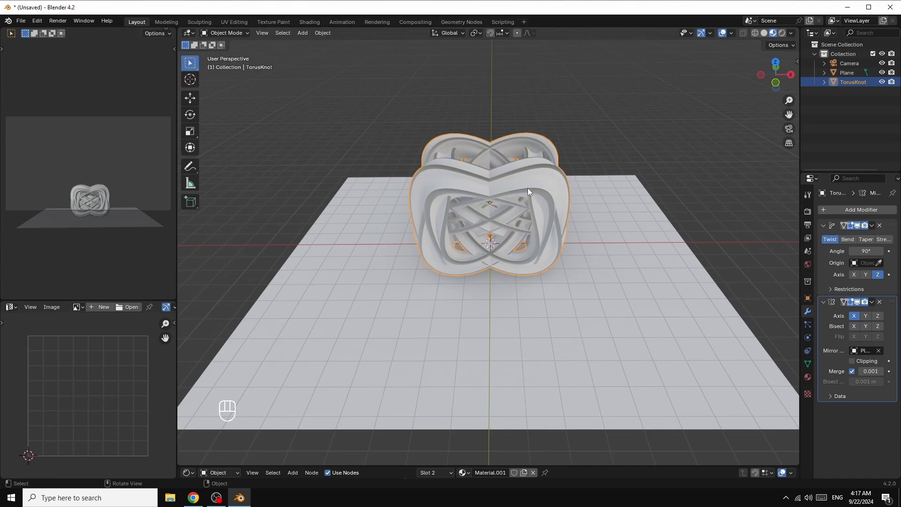
Move the torus knot about -2.02 m along the global X axis to spread its mirrored halves apart.
key("g")
key("x")
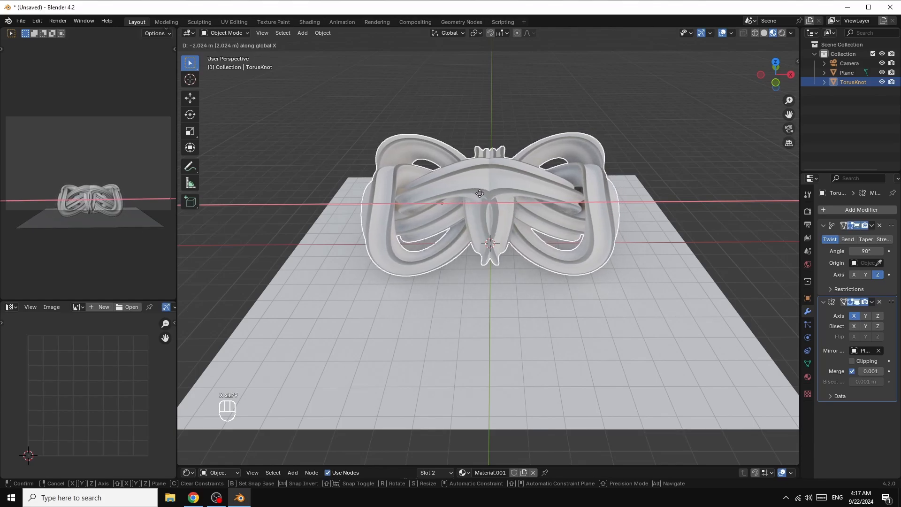
left_click(479, 193)
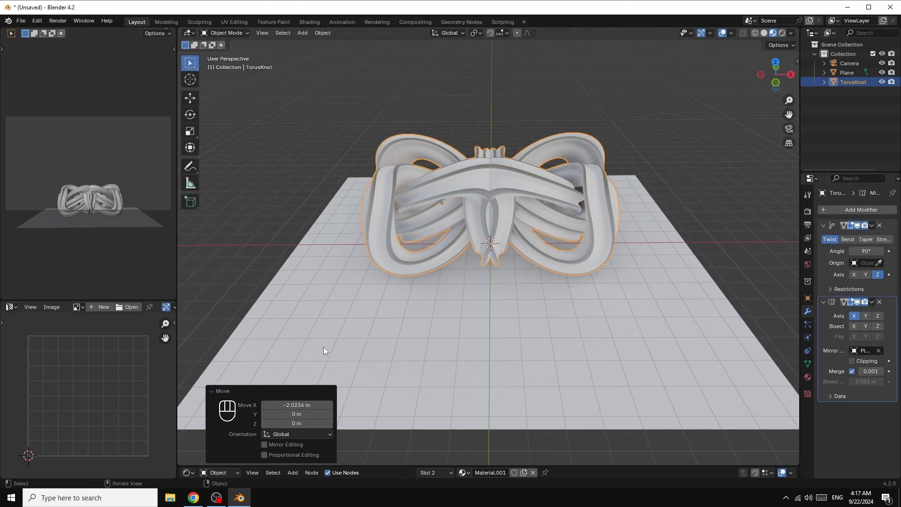
Align the camera to the current view and pan it so the mirrored knot sits lower within the frame.
key("ctrl+alt")
key("ctrl+alt+KP_0")
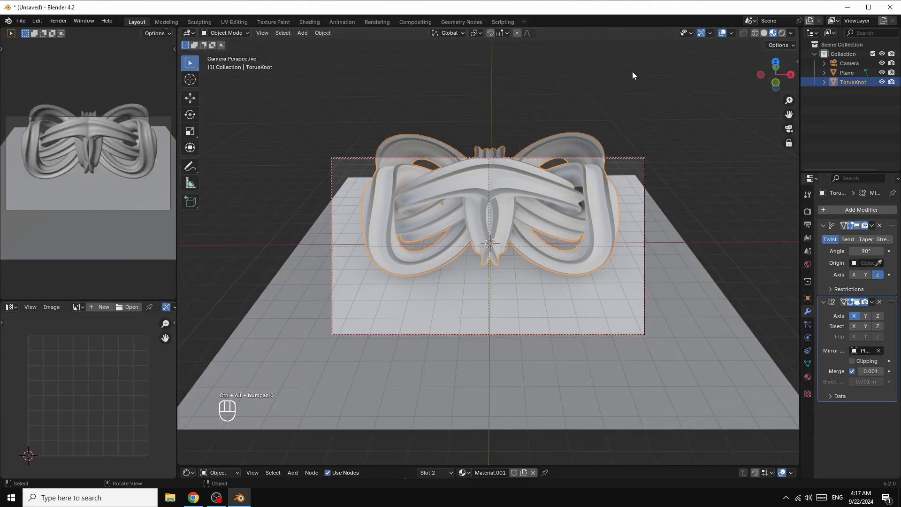
left_click_drag(789, 114, 791, 146)
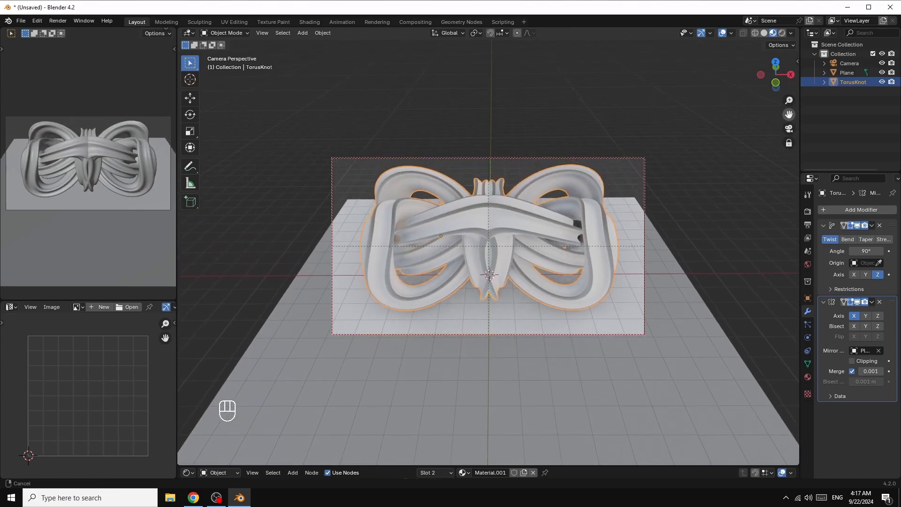
Scale the floor plane up uniformly by about 1.565.
left_click(652, 266)
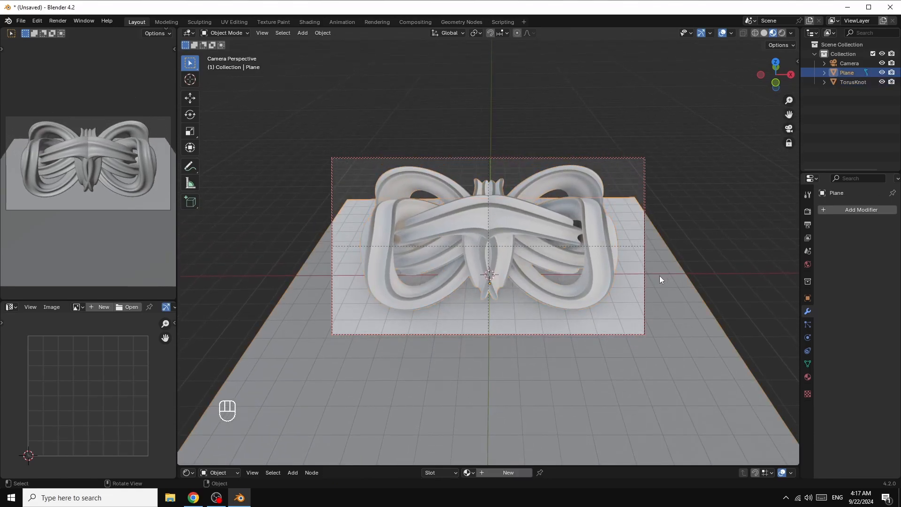
key("s")
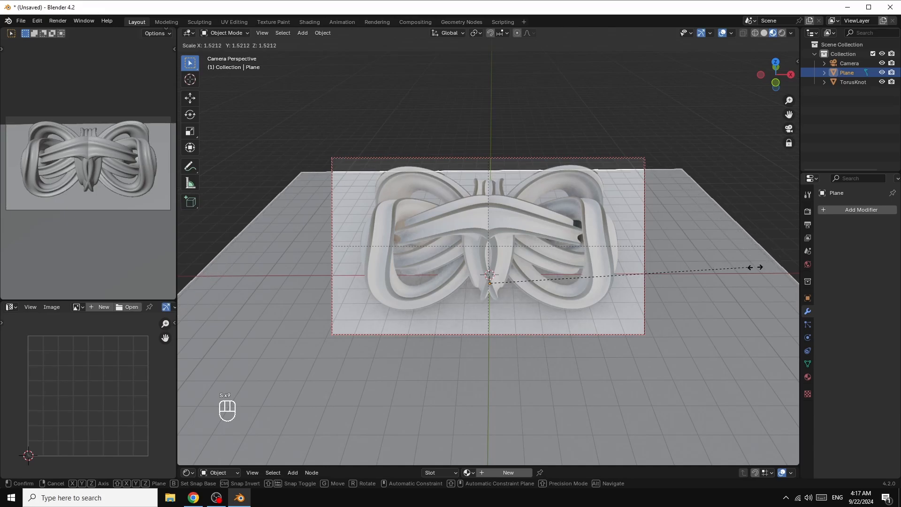
left_click(754, 266)
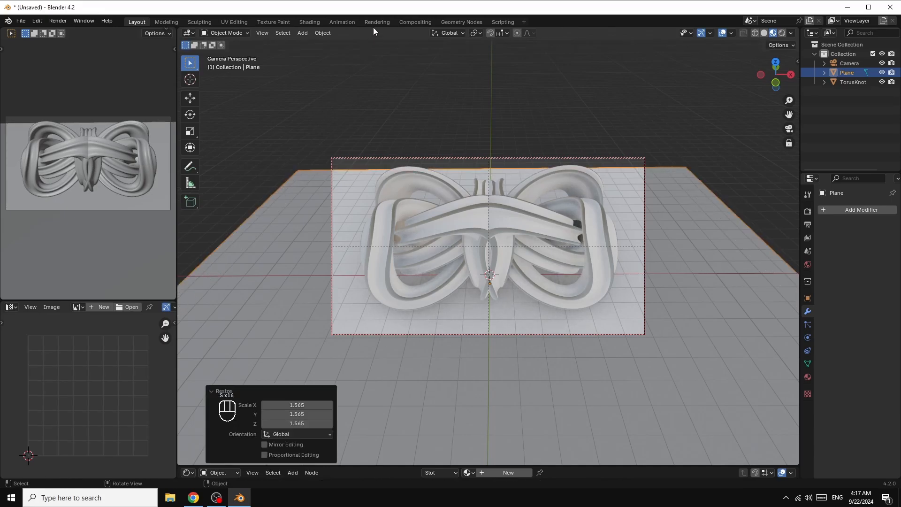
In Edit Mode, extrude the floor plane's back edge about 12.4 m up along the global Z axis as a backdrop wall.
left_click(228, 33)
left_click(230, 55)
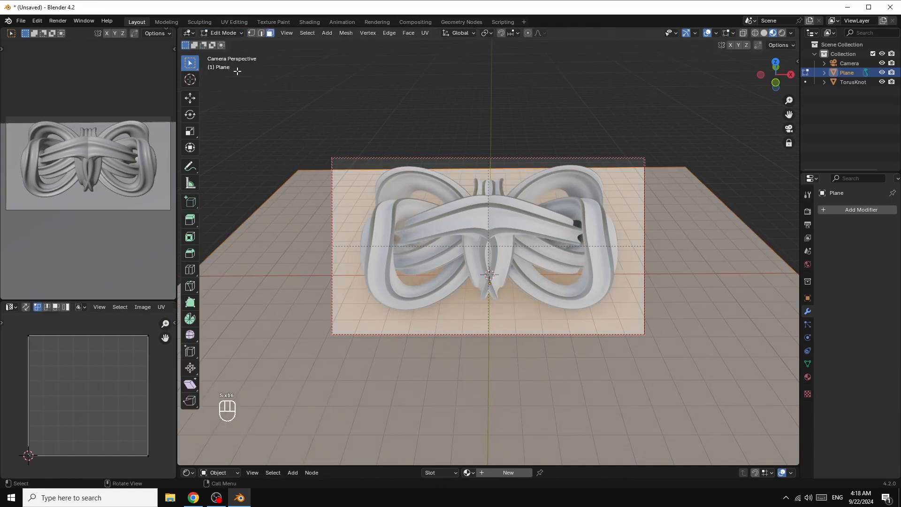
left_click(262, 33)
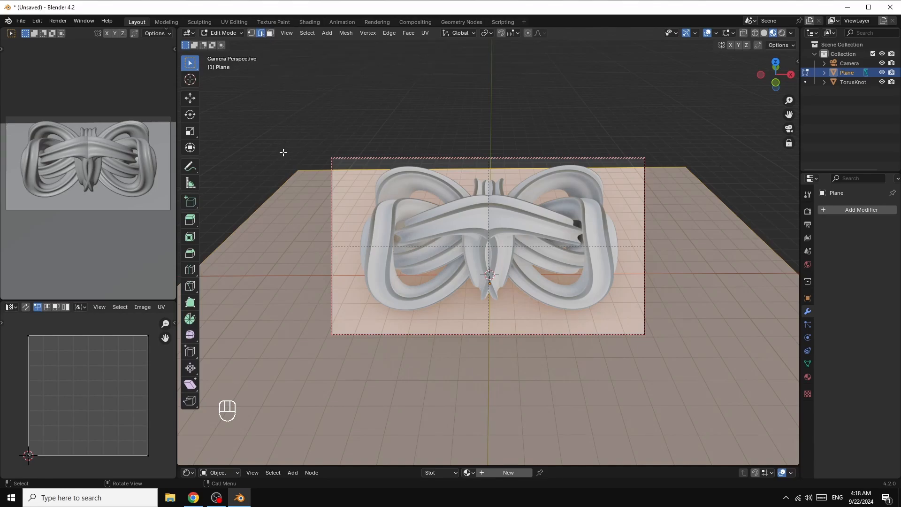
left_click(312, 170)
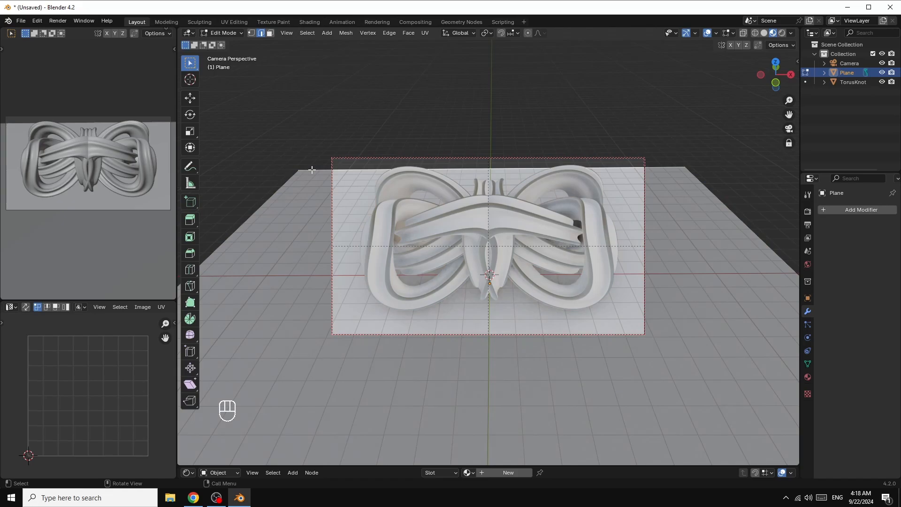
key("e")
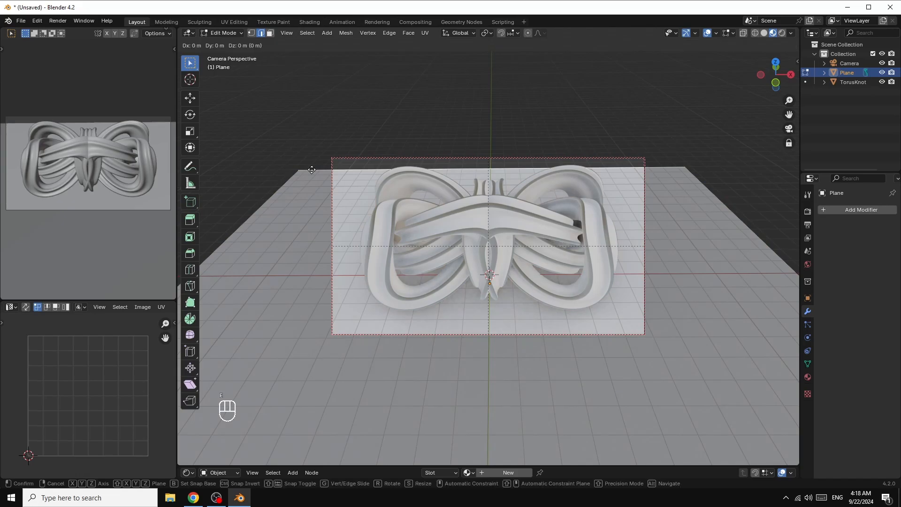
key("e")
key("z")
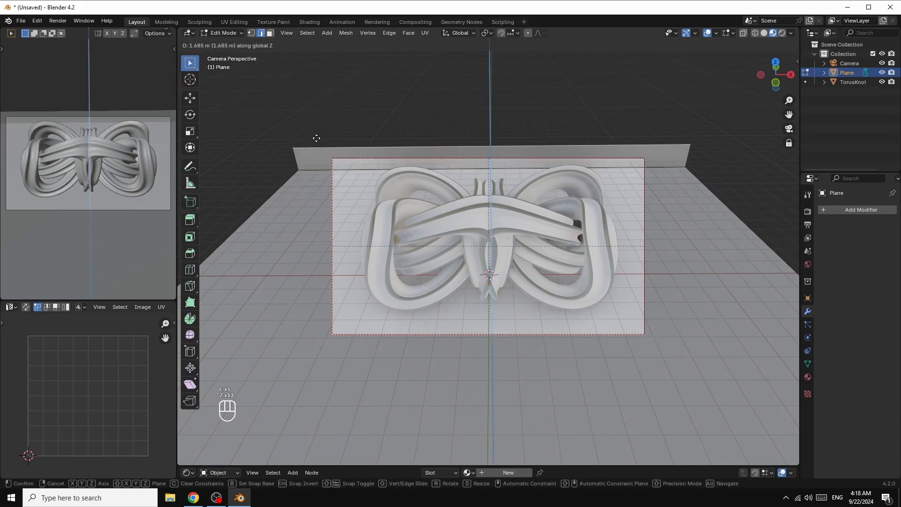
left_click(328, 406)
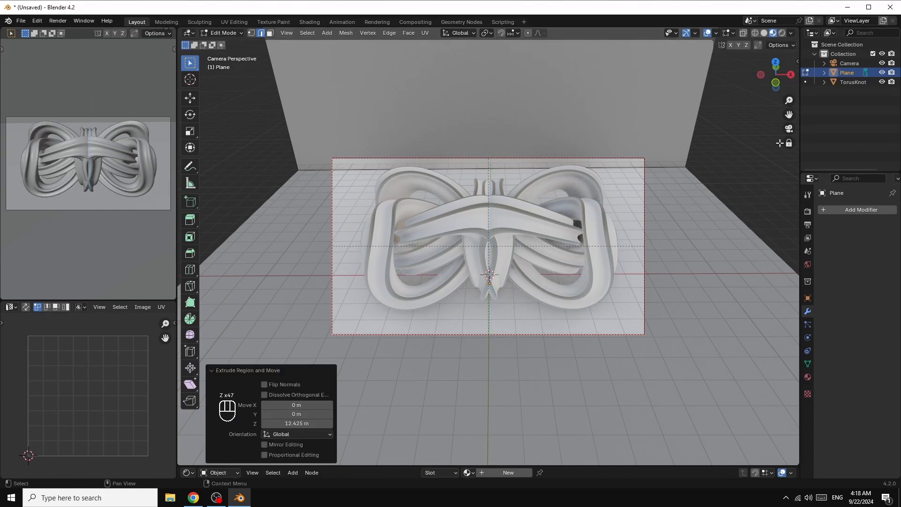
Bevel the edge between floor and back wall with a width of about 0.473 m and 60 segments.
left_click(669, 168)
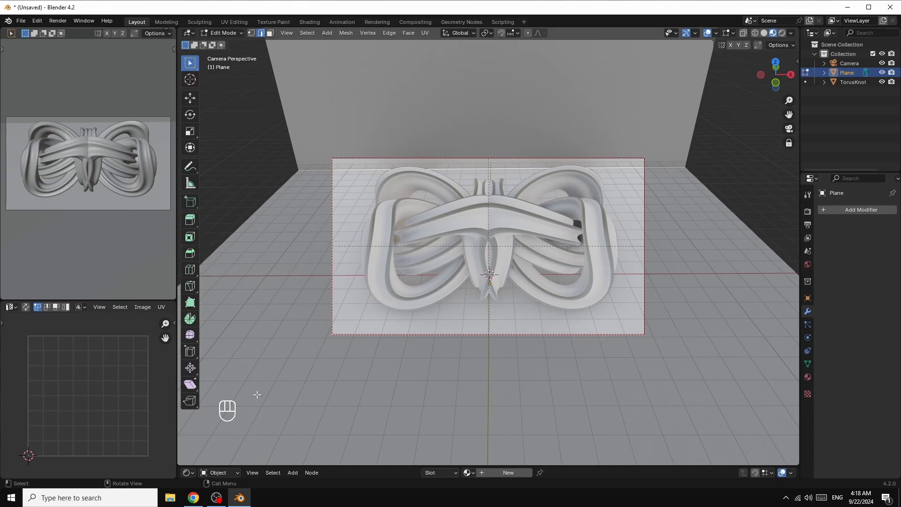
key("ctrl")
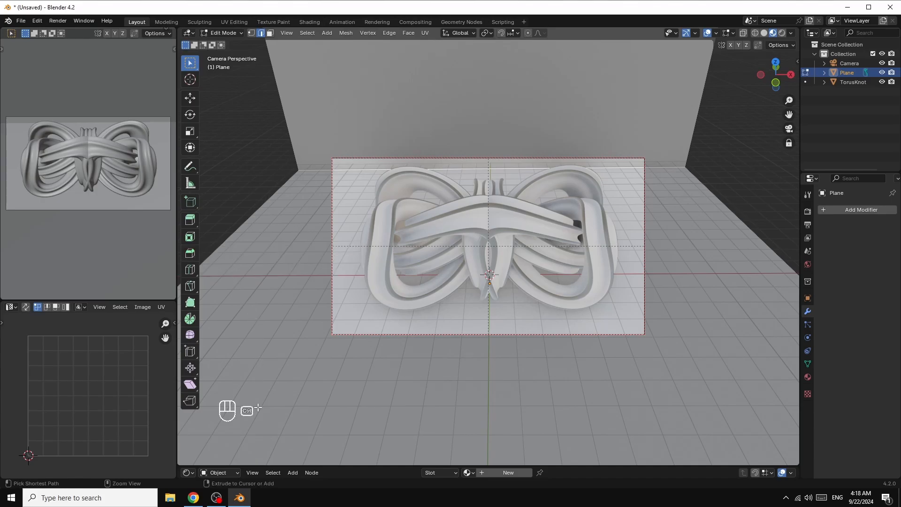
key("ctrl+b")
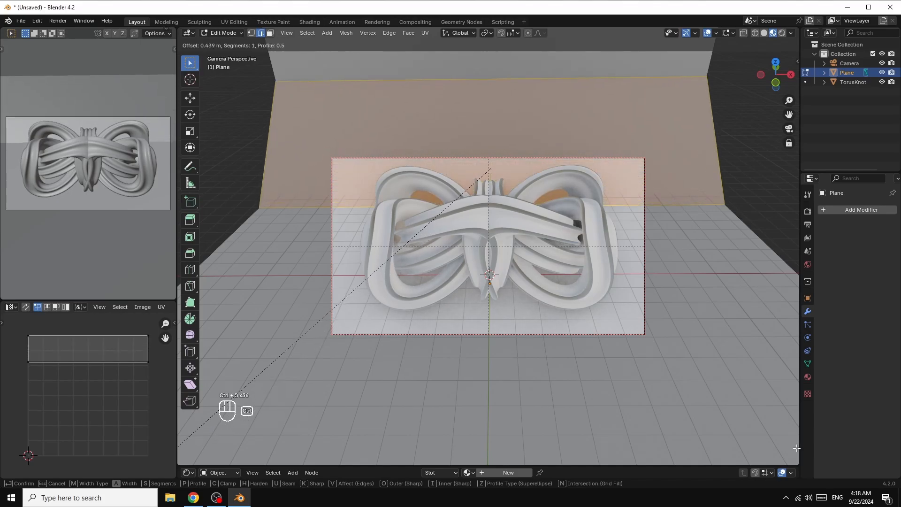
left_click(780, 447)
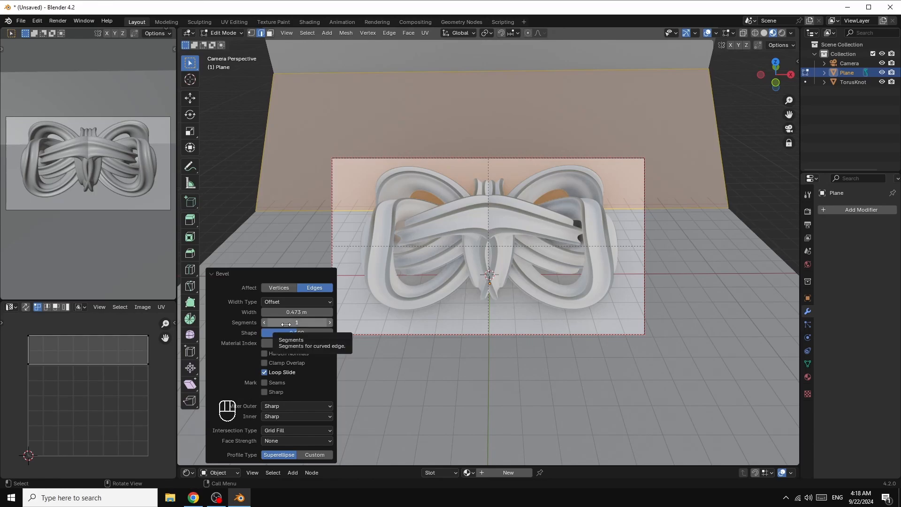
left_click_drag(285, 322, 526, 322)
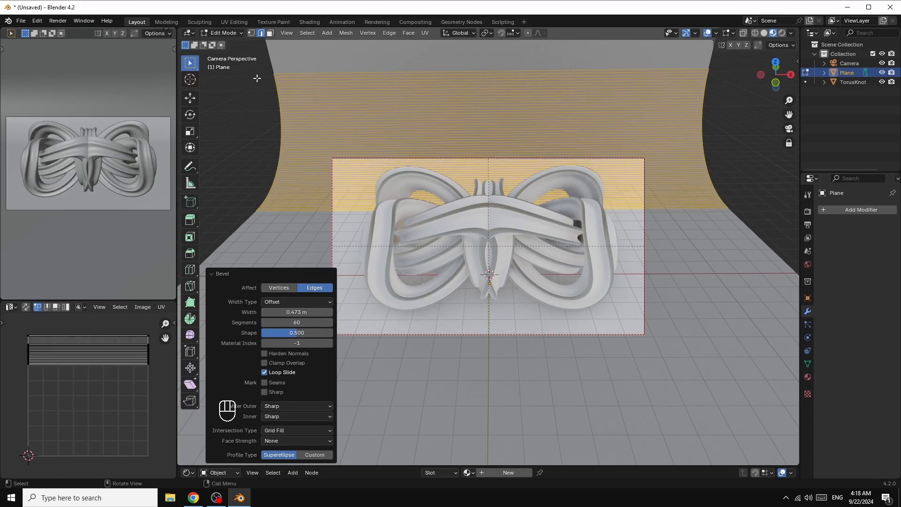
Return to Object Mode and apply Shade Smooth to the curved backdrop.
left_click(226, 32)
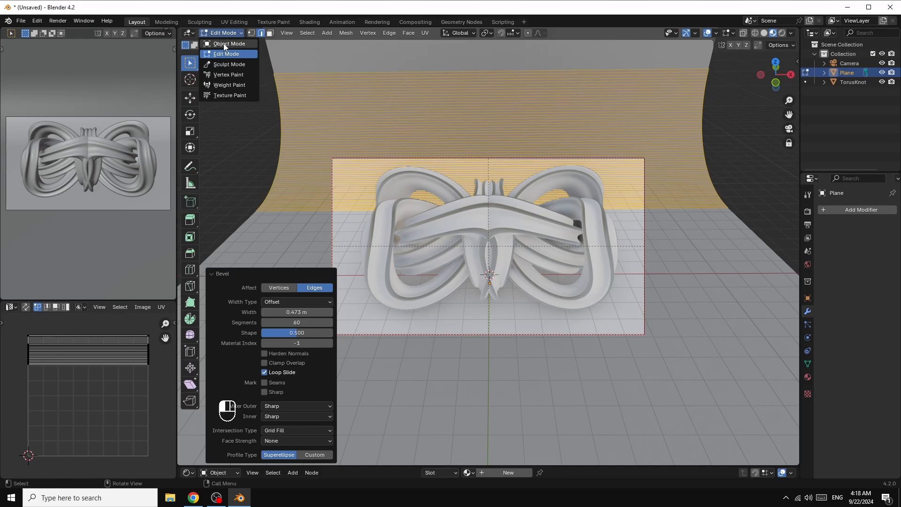
left_click(224, 45)
right_click(364, 94)
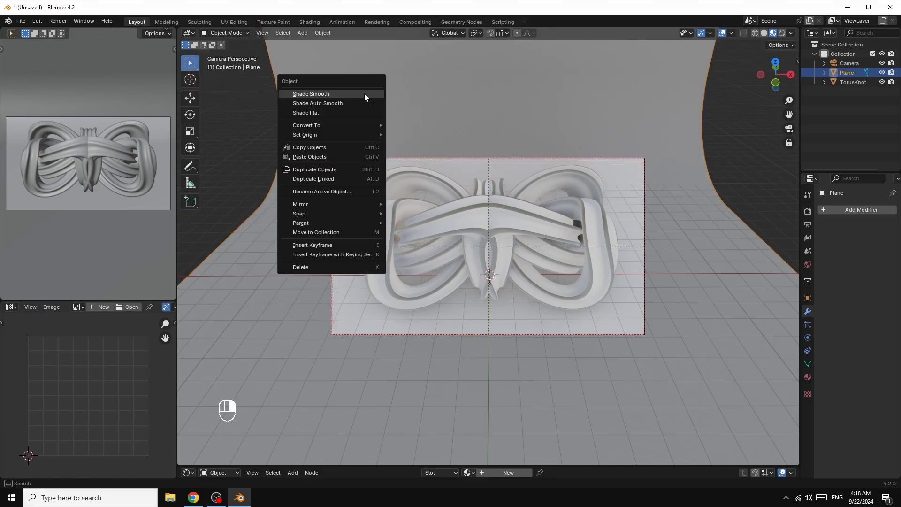
left_click(336, 94)
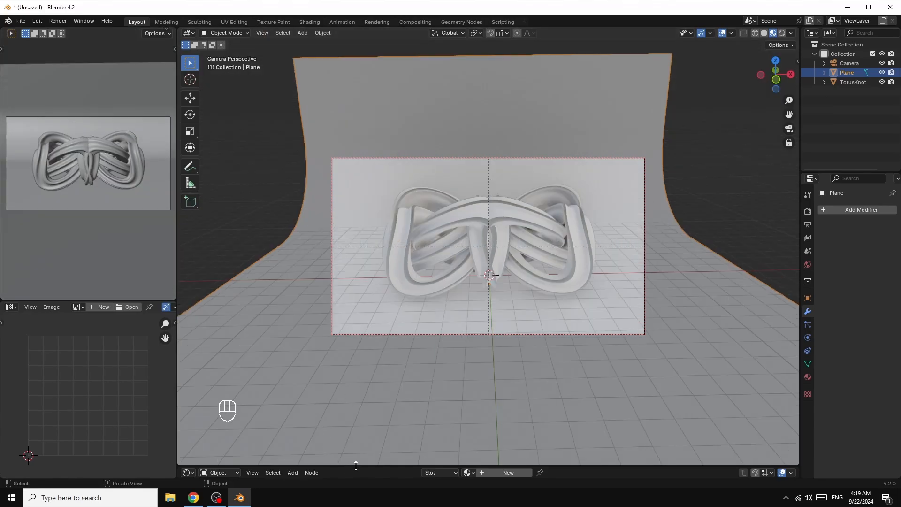
Enlarge the shader editor, create a new material for the backdrop and set its roughness to about 0.214.
left_click_drag(353, 466, 384, 288)
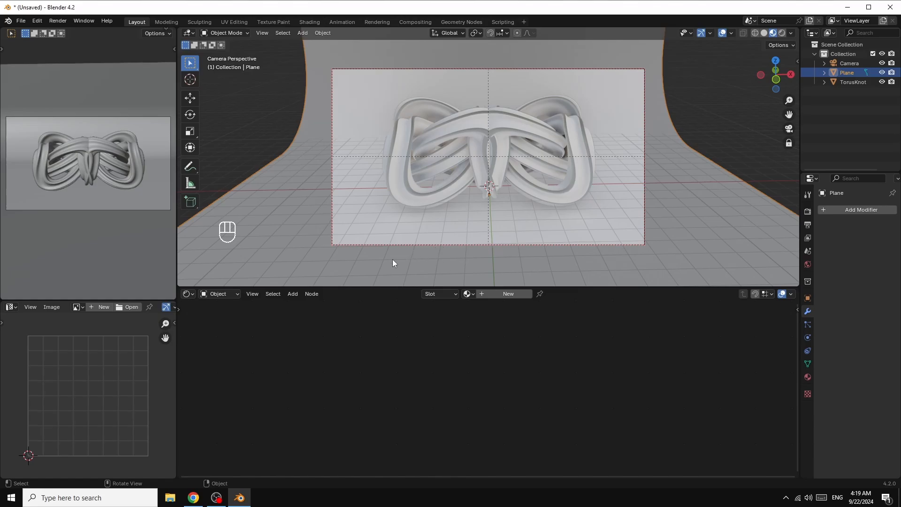
left_click(509, 294)
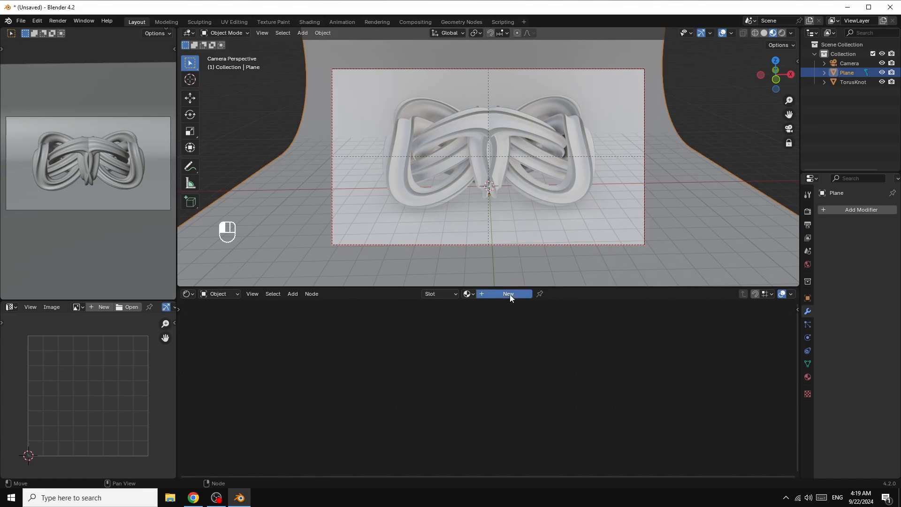
left_click_drag(437, 372, 420, 373)
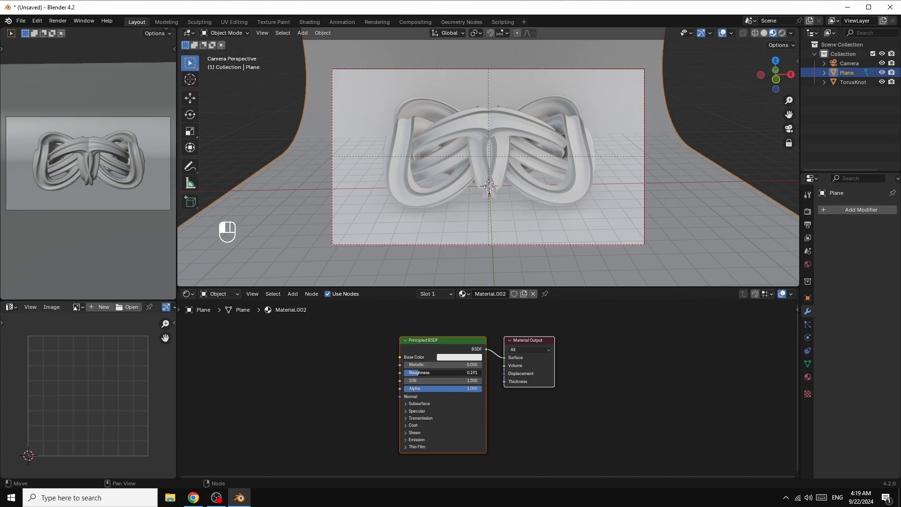
left_click_drag(420, 372, 421, 373)
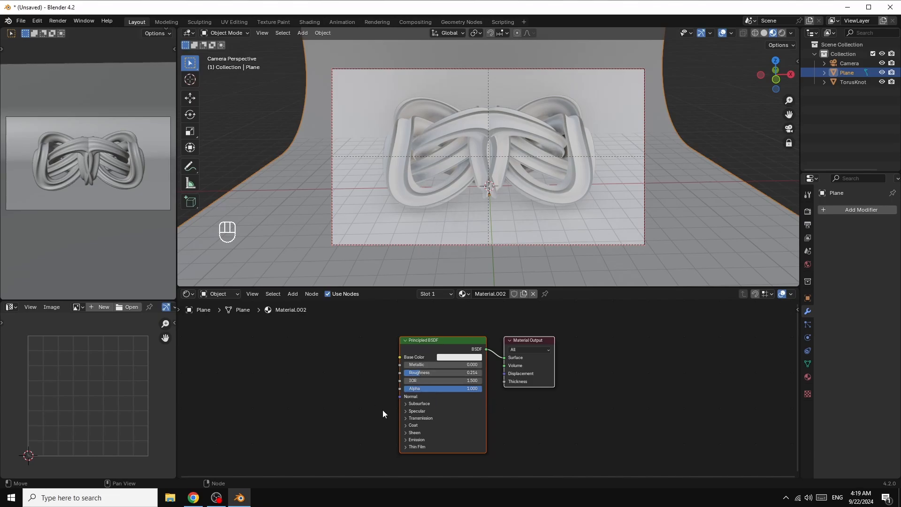
Set the backdrop material's specular IOR Level to 1.000 and darken its base color to a value of about 0.158.
left_click(405, 411)
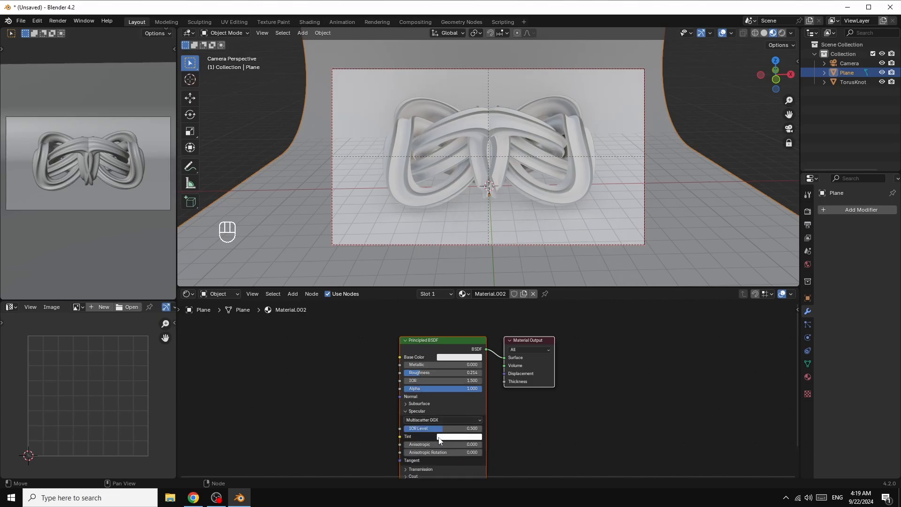
left_click_drag(434, 429, 483, 429)
left_click(454, 358)
left_click_drag(508, 255, 509, 279)
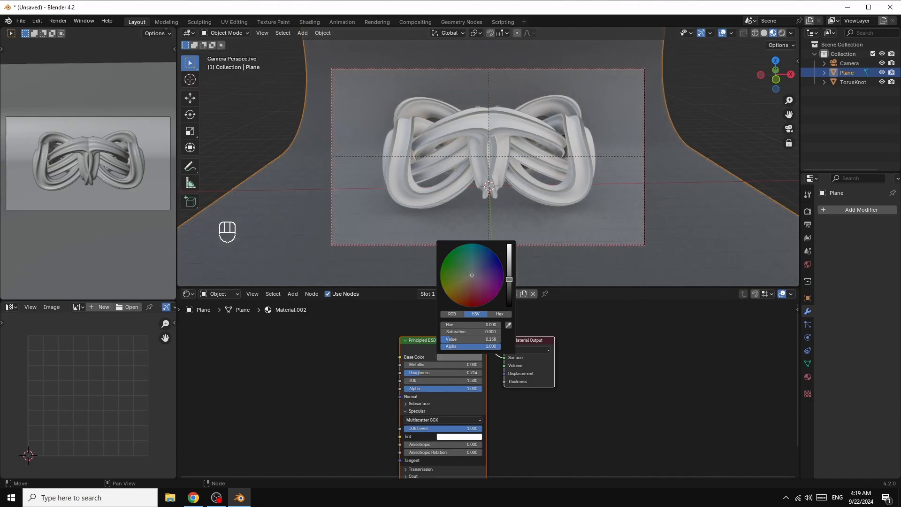
Select the torus knot, switch the small camera view to Rendered shading, and briefly preview that shading in the main viewport.
left_click(114, 185)
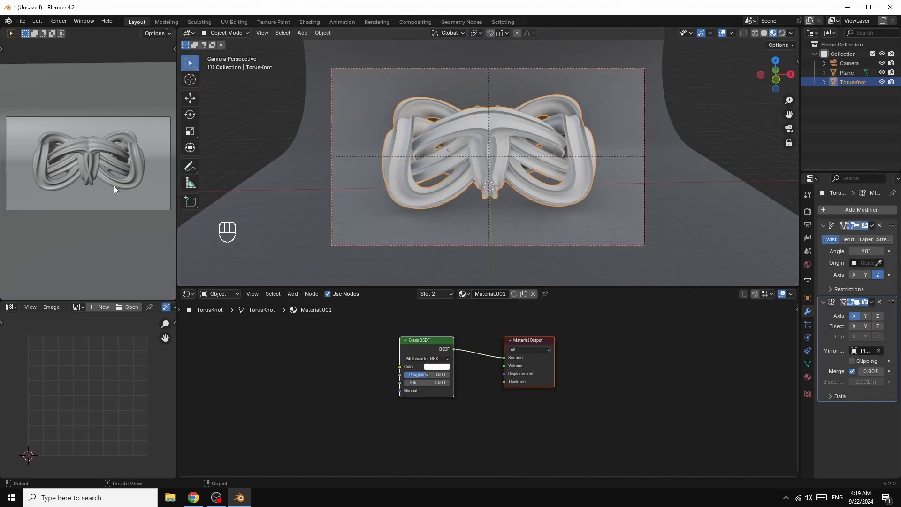
key("z")
key("z")
key("z")
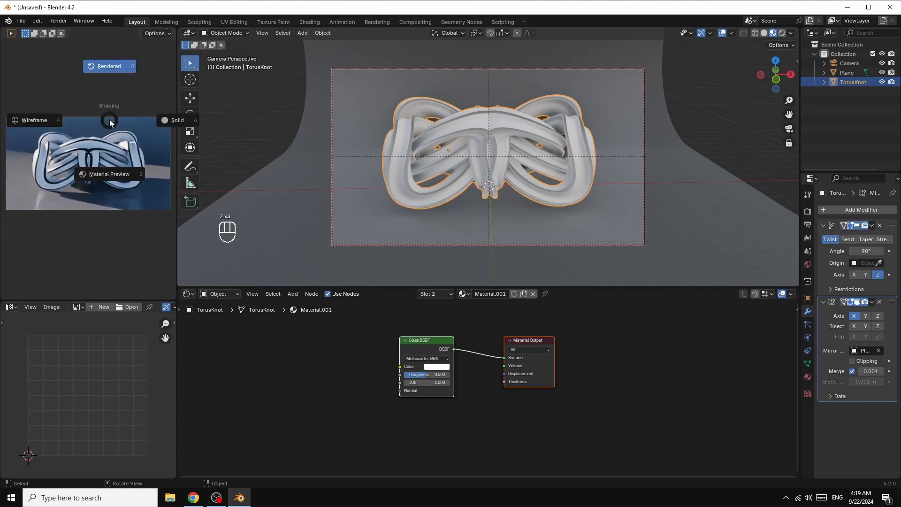
left_click(110, 123)
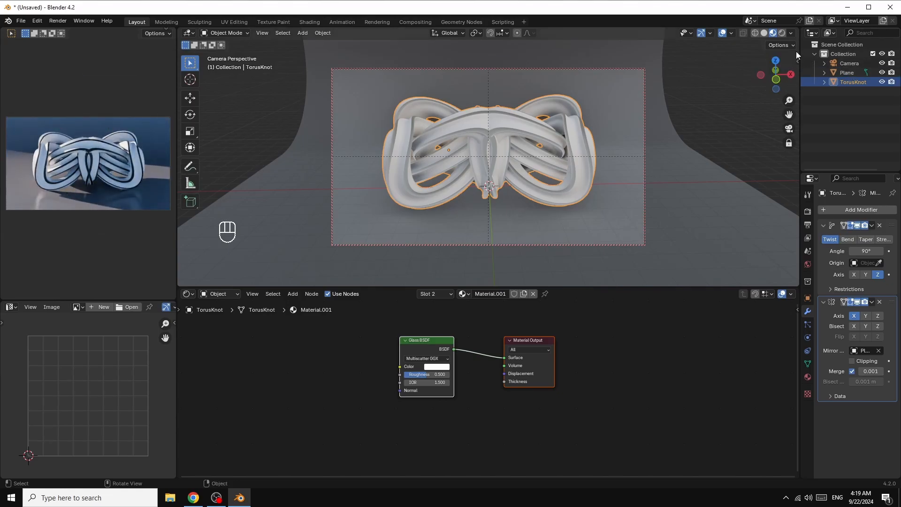
left_click(781, 31)
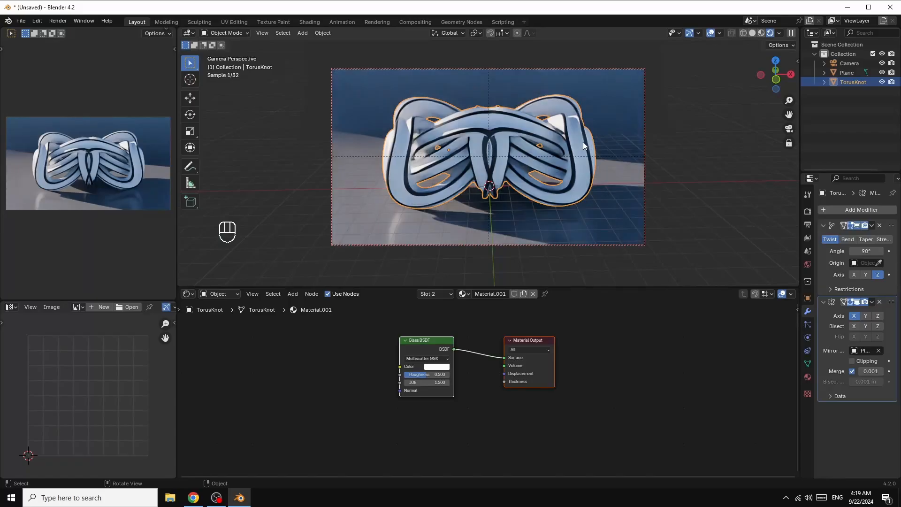
left_click(761, 33)
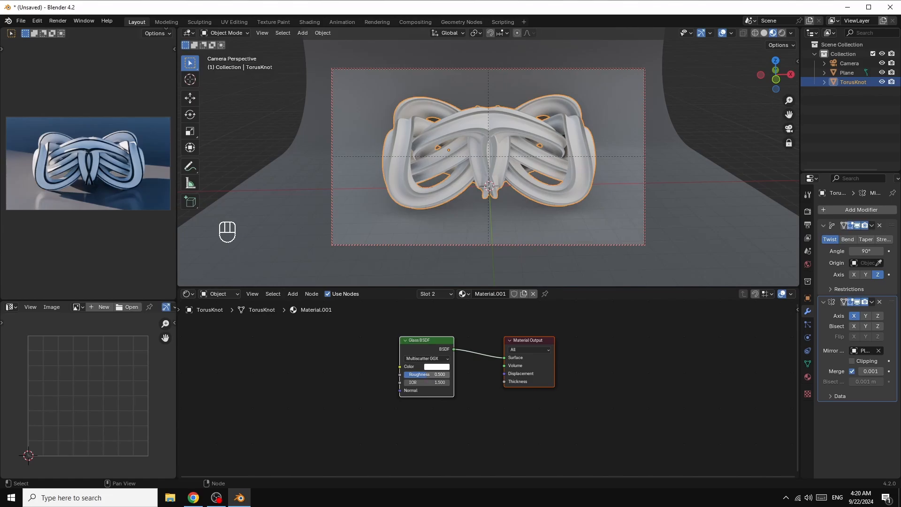
Set the torus knot's Glass BSDF roughness to about 0.192 and its IOR to 7.800.
mouse_move(427, 377)
left_mouse_down()
mouse_move(412, 374)
mouse_move(426, 382)
left_mouse_up()
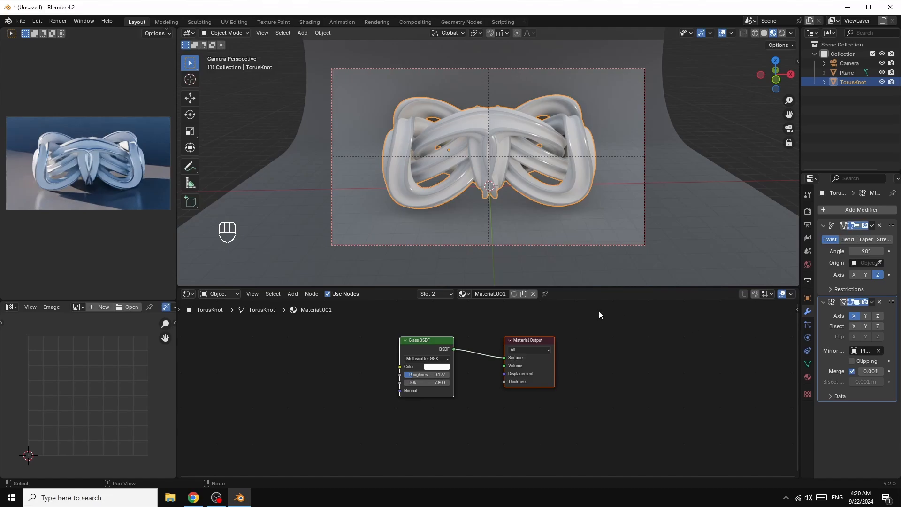
In the world's sky texture, set the sun rotation to about -18.1° and raise the background strength to 1.000.
left_click(807, 265)
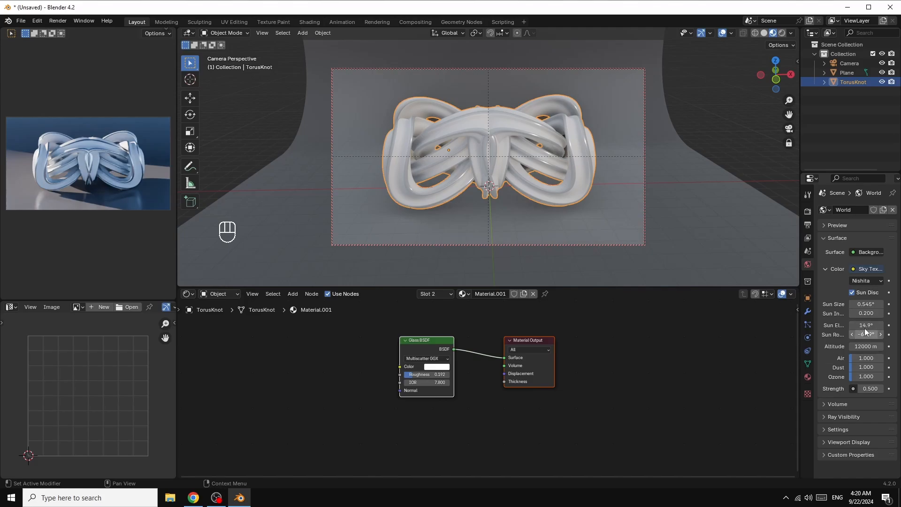
left_click_drag(858, 334, 890, 334)
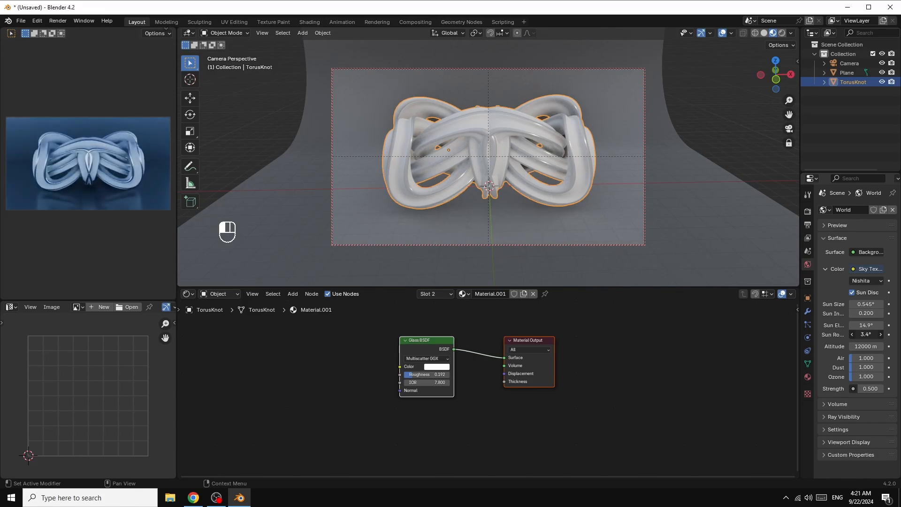
left_click_drag(890, 334, 841, 334)
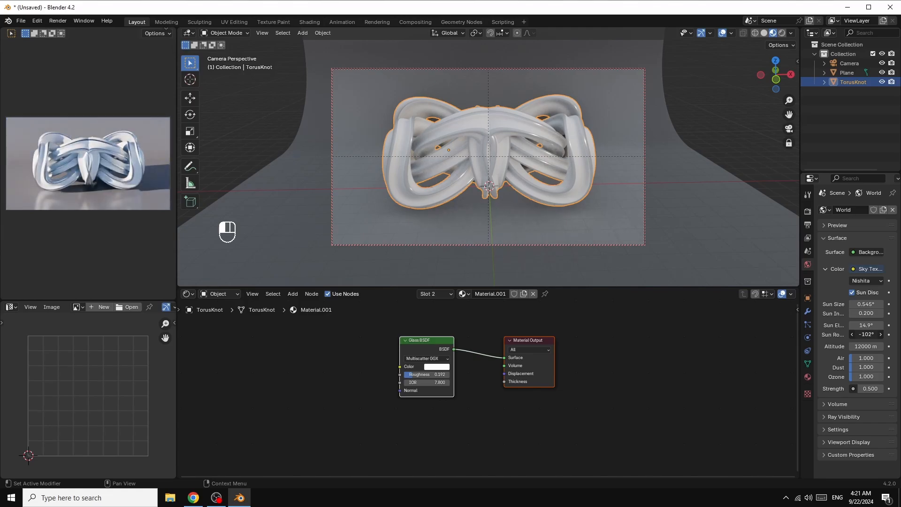
left_click_drag(841, 334, 878, 334)
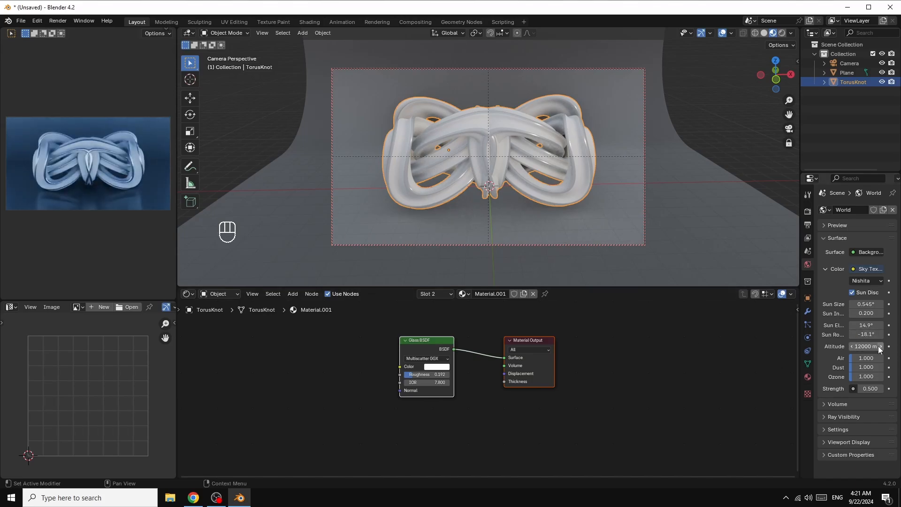
left_click_drag(866, 390, 870, 390)
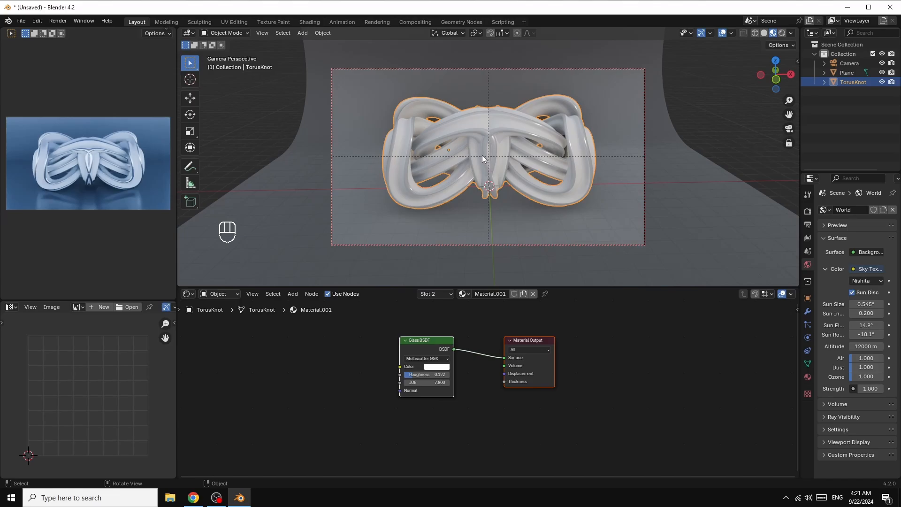
In the torus knot's first material, move the Material Output node further from the shader and delete the Principled BSDF node.
left_click(808, 377)
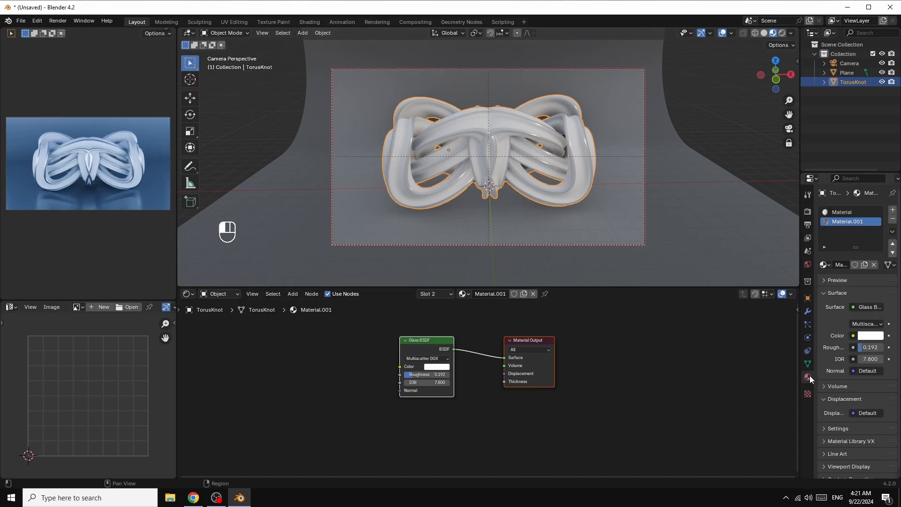
left_click(838, 213)
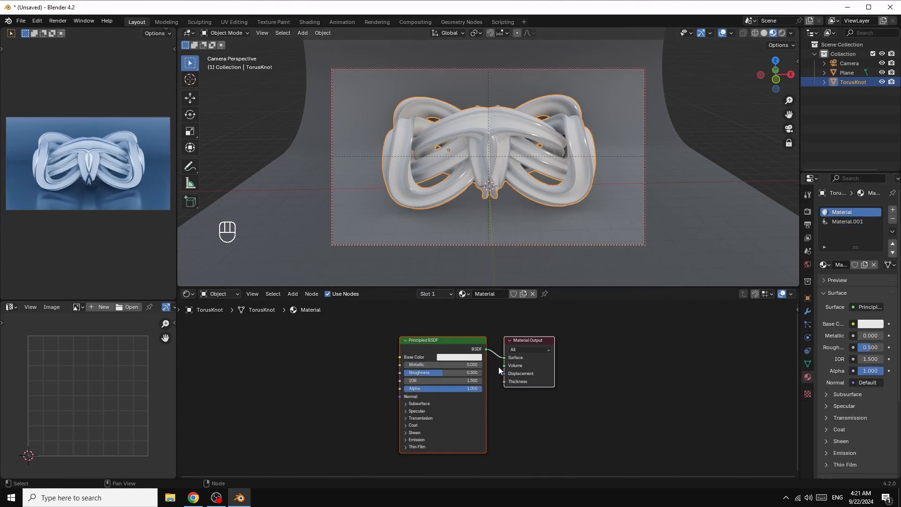
left_click(237, 356)
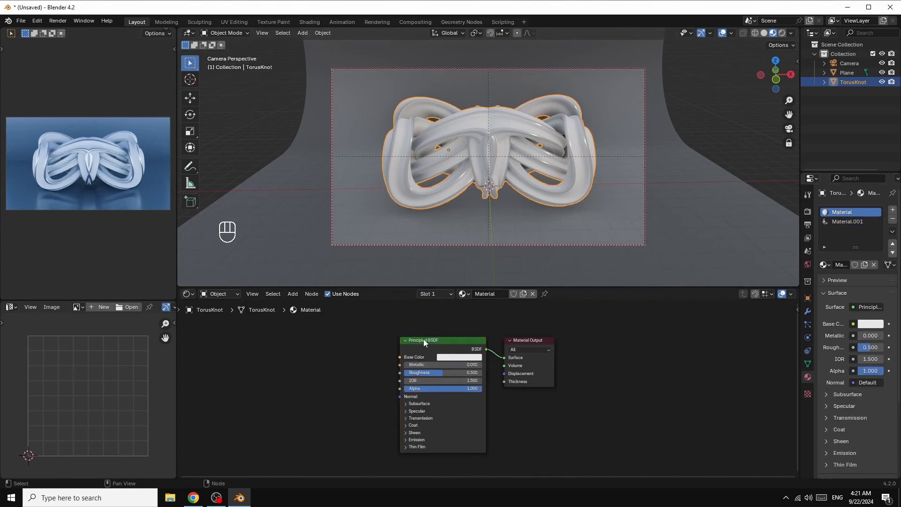
left_click_drag(424, 341, 397, 333)
left_click_drag(529, 344, 692, 350)
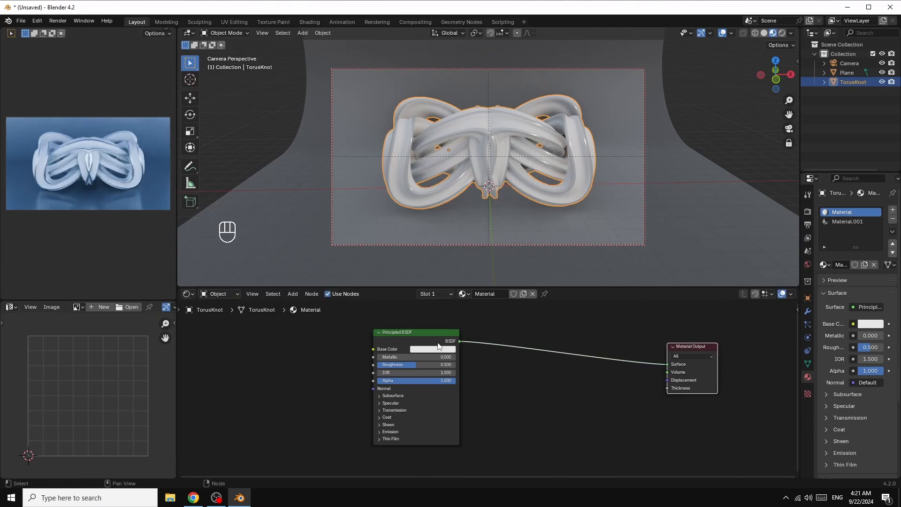
left_click_drag(426, 336, 516, 345)
left_click_drag(517, 346, 504, 338)
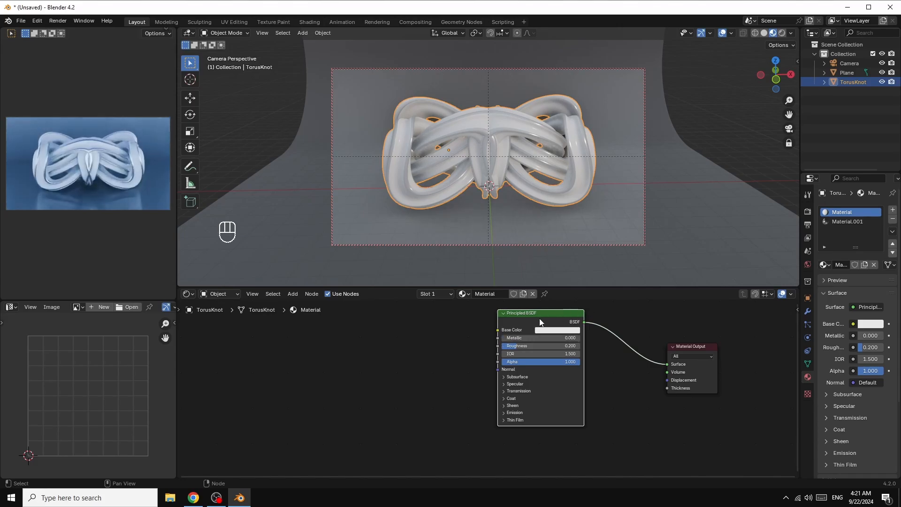
right_click(540, 323)
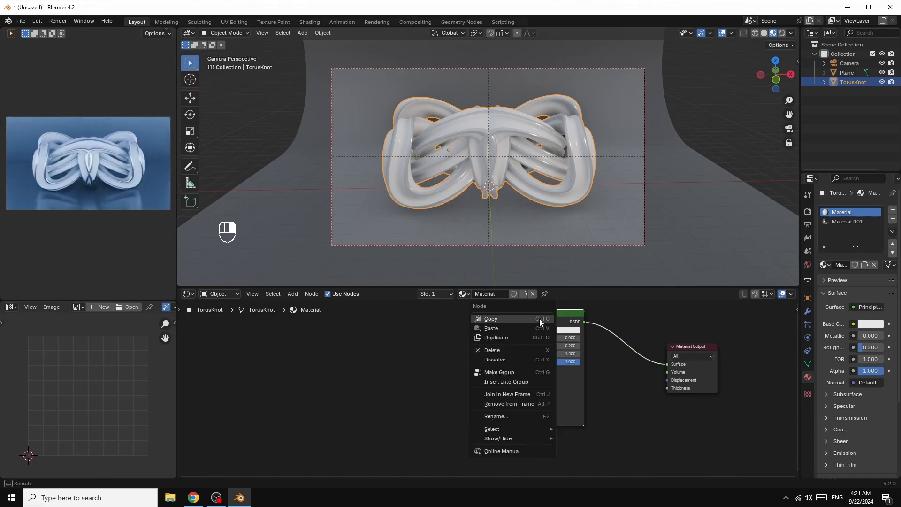
left_click(505, 349)
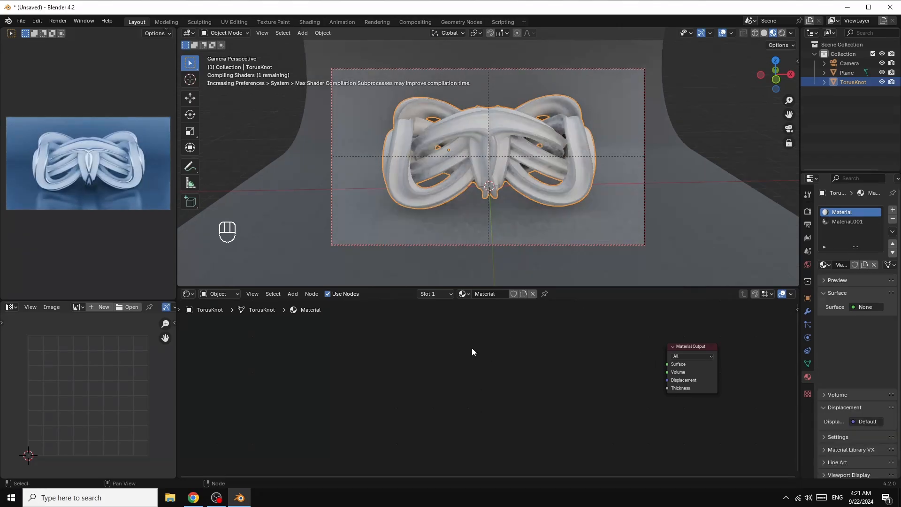
Add a Glossy BSDF node and connect its BSDF output to the Material Output's Surface input.
left_click(292, 293)
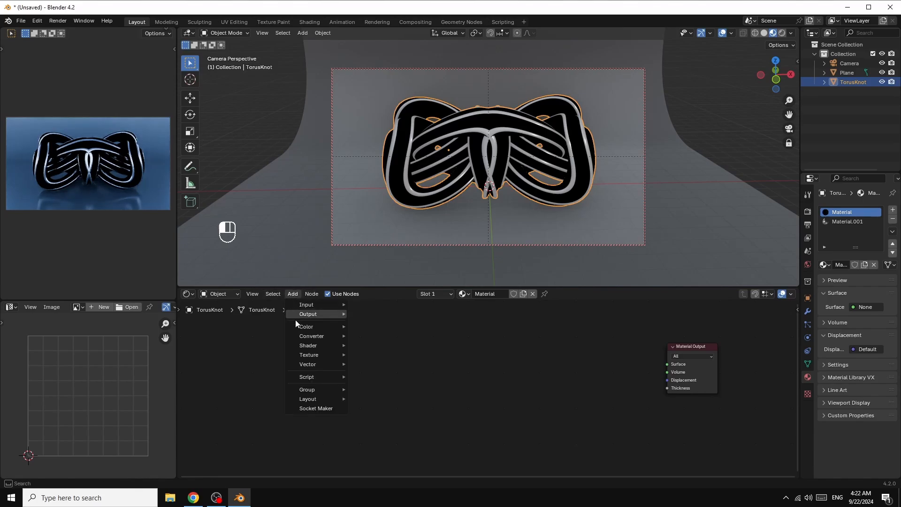
mouse_move(309, 350)
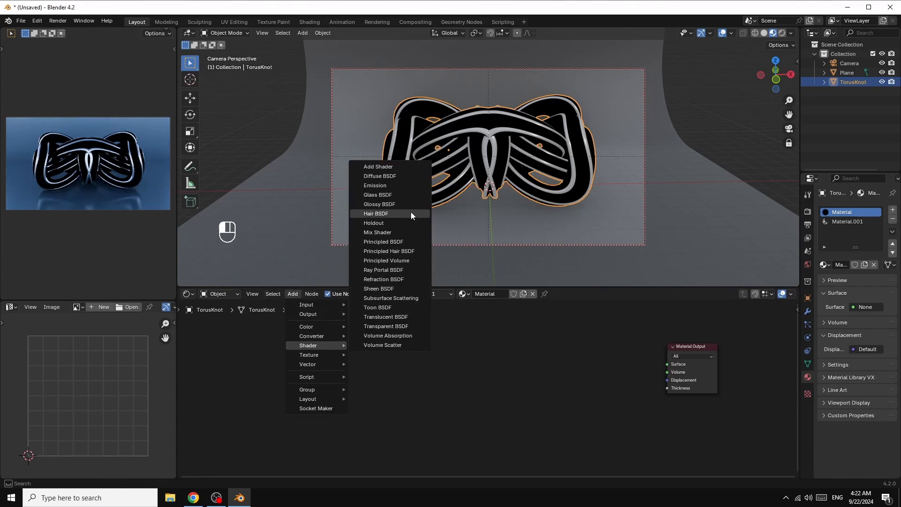
left_click(384, 205)
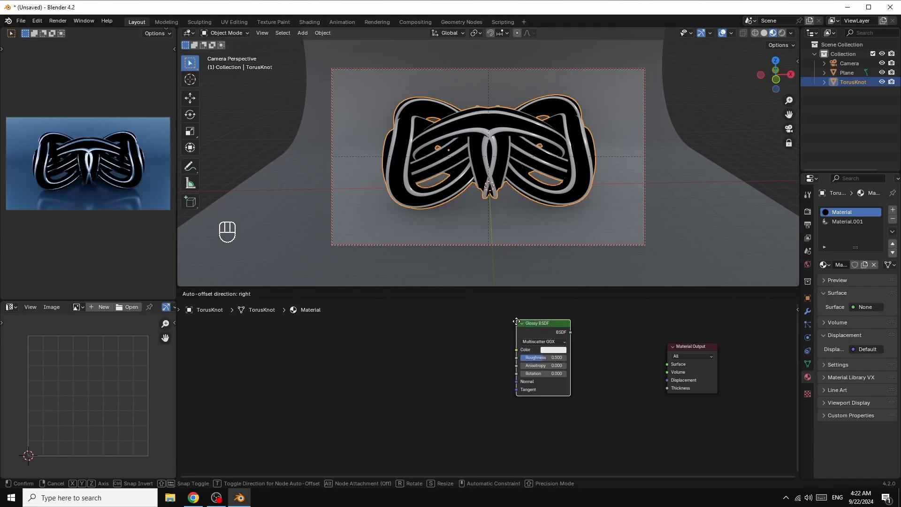
left_click(518, 332)
left_click_drag(572, 340, 585, 344)
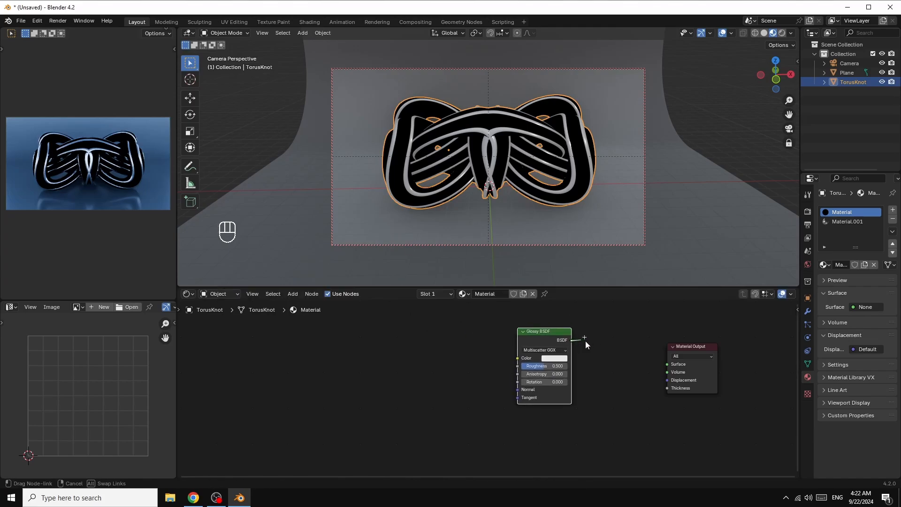
left_click_drag(641, 361, 667, 364)
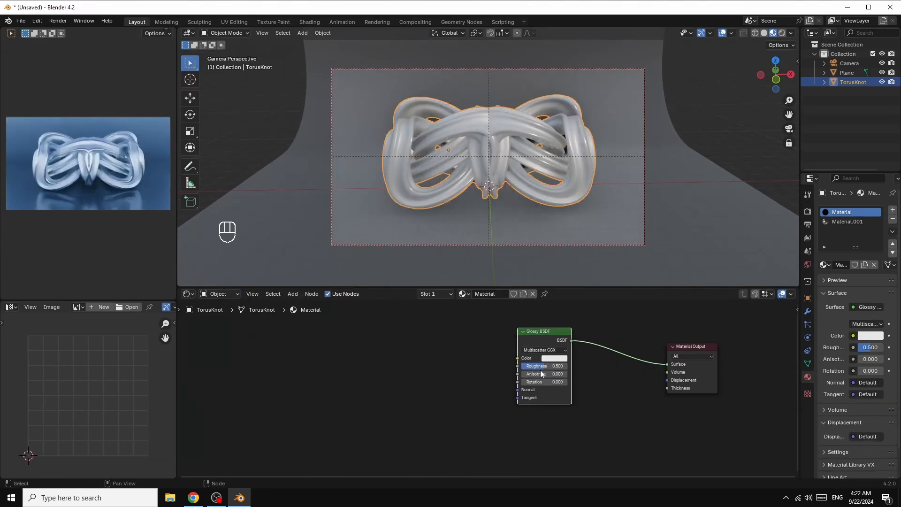
Set the Glossy BSDF's roughness to 0.200, anisotropy to 0.500 and rotation to 0.500.
left_click_drag(542, 368, 515, 370)
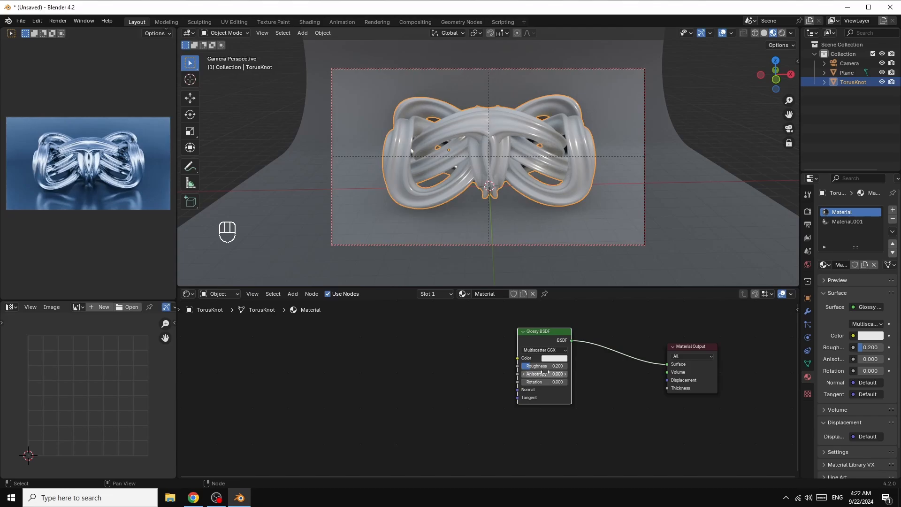
mouse_move(543, 373)
left_mouse_down()
mouse_move(529, 374)
mouse_move(540, 374)
left_mouse_up()
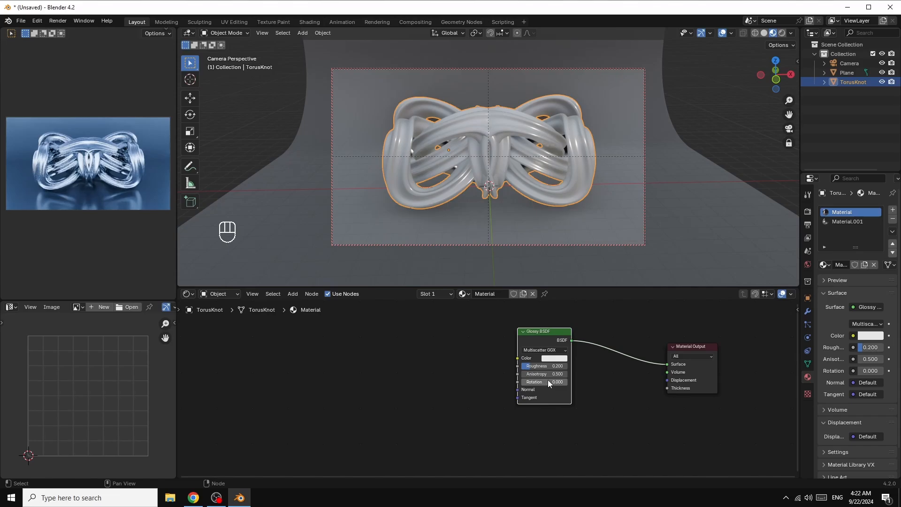
mouse_move(541, 382)
left_mouse_down()
mouse_move(568, 382)
mouse_move(545, 384)
left_mouse_up()
Add a Displacement node and connect its output to the Material Output's Displacement input.
left_click(293, 294)
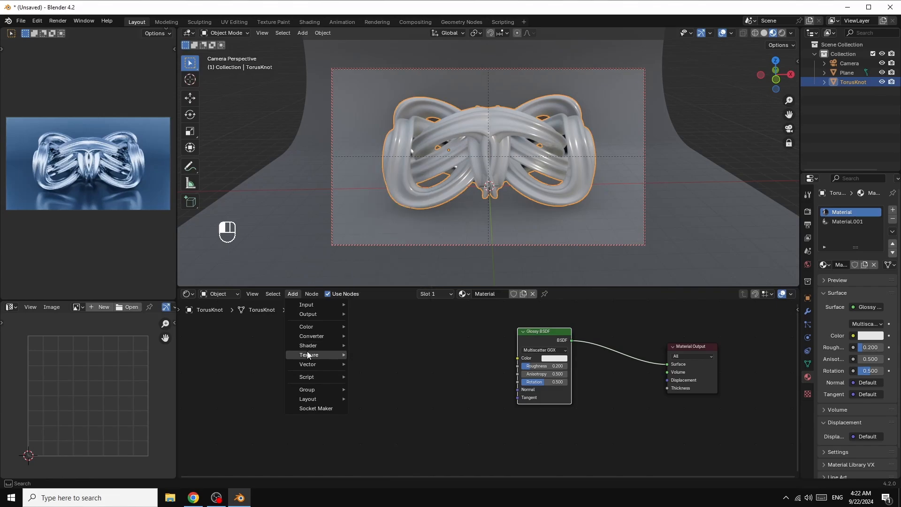
mouse_move(308, 356)
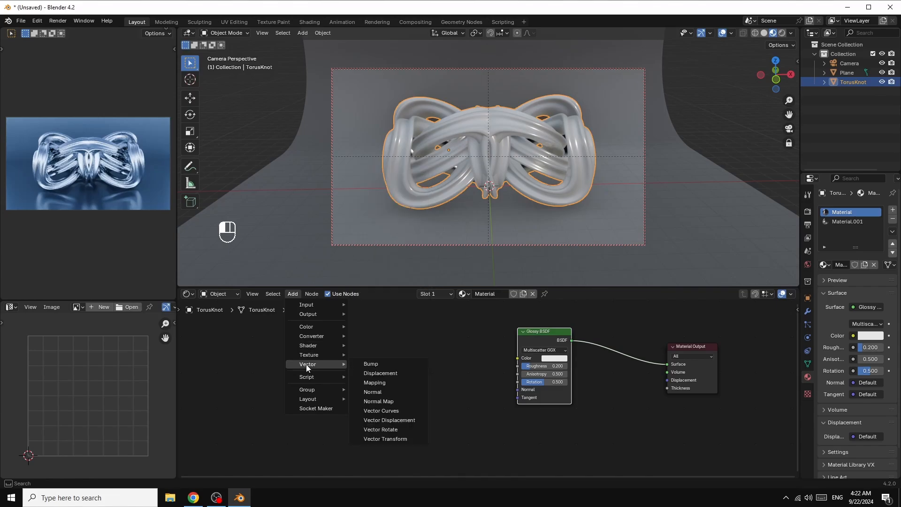
left_click(387, 374)
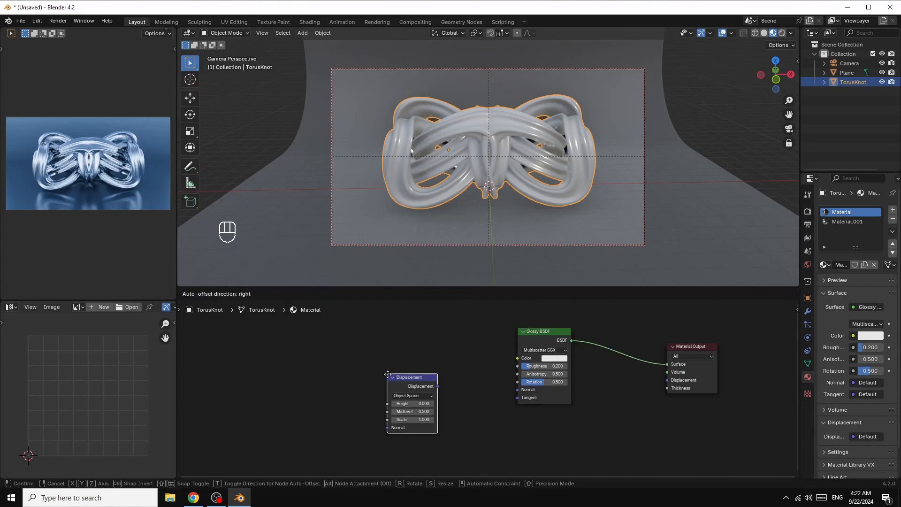
left_click(456, 401)
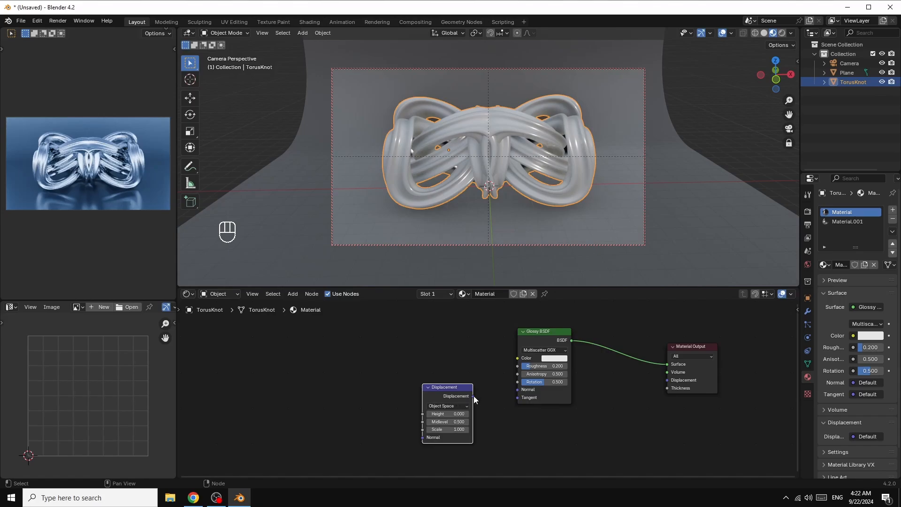
left_click_drag(473, 395, 637, 393)
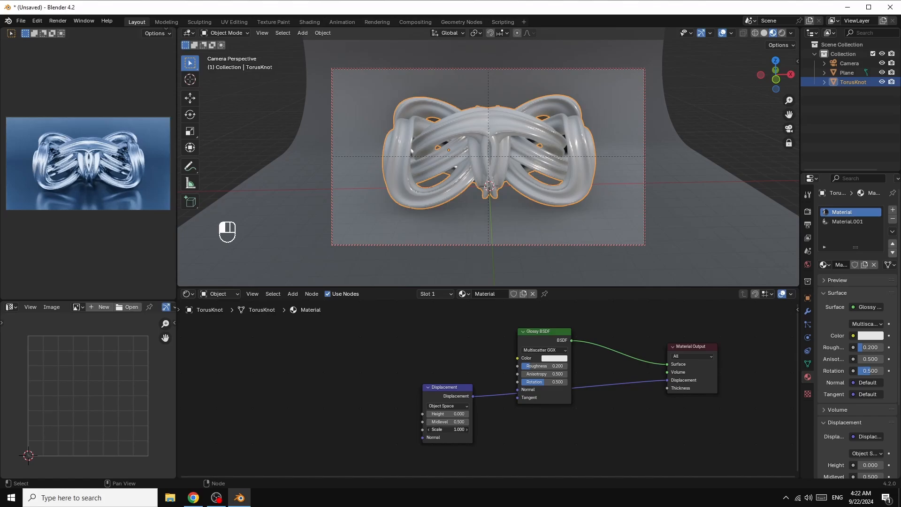
Reduce the Displacement node's scale to 0.080.
key("shift")
left_click_drag(447, 429, 434, 429, "shift")
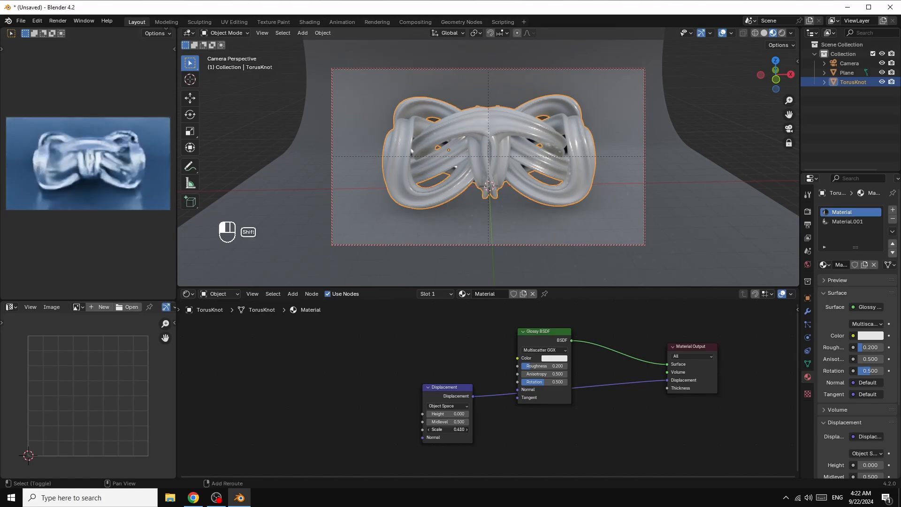
left_click_drag(434, 429, 427, 429, "shift")
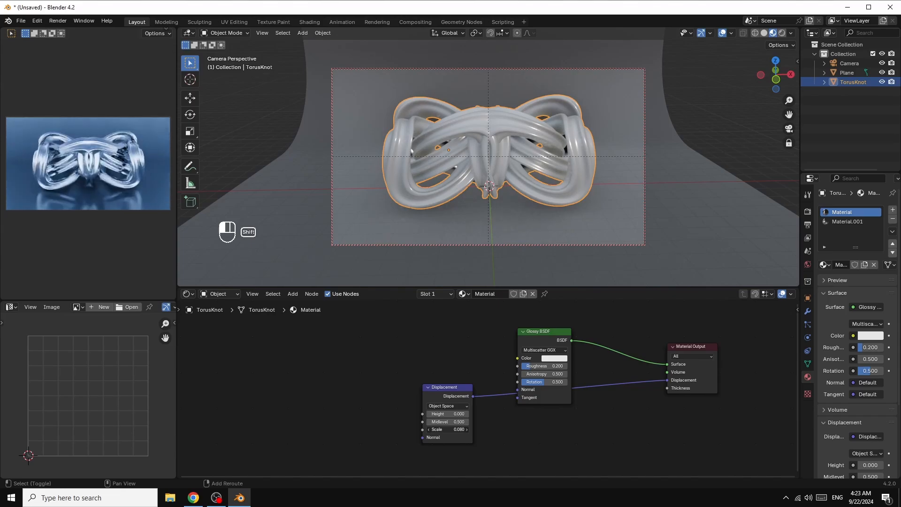
left_click_drag(427, 429, 427, 430, "shift")
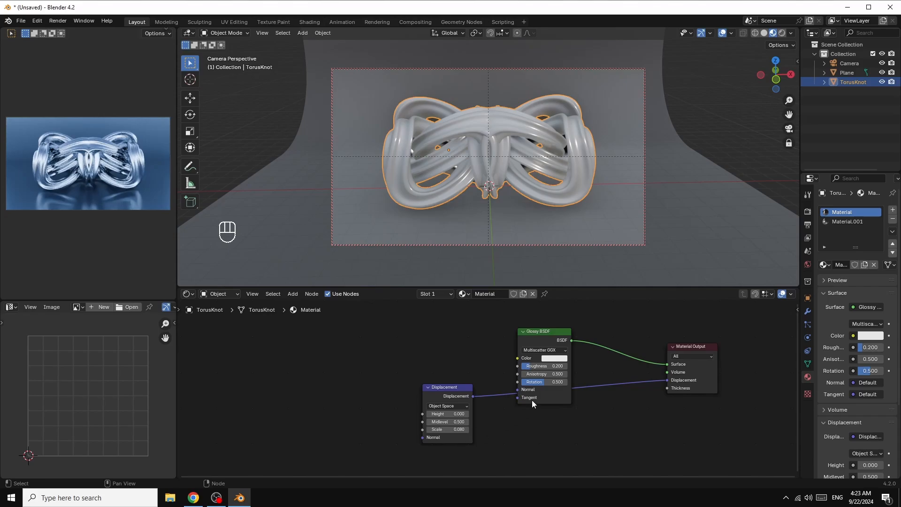
Add a Voronoi Texture node and connect its Color output to the Displacement node's Height input.
left_click(292, 294)
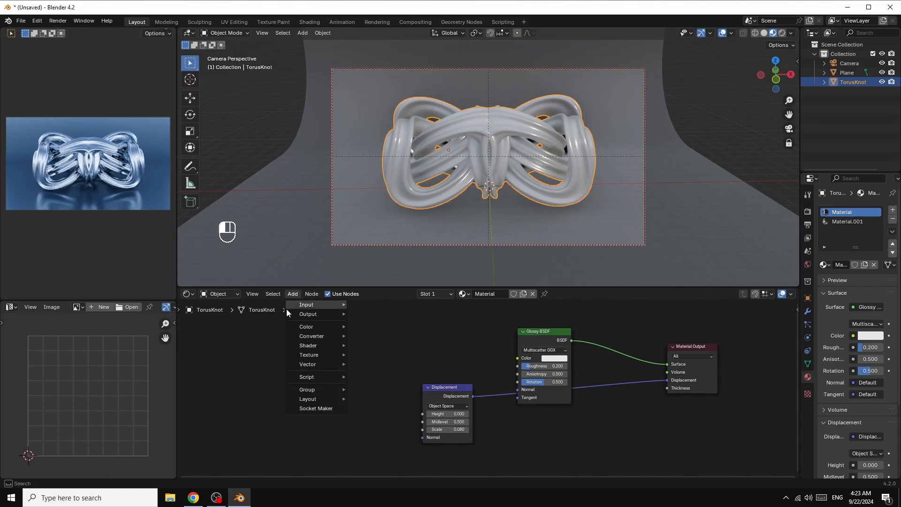
mouse_move(309, 357)
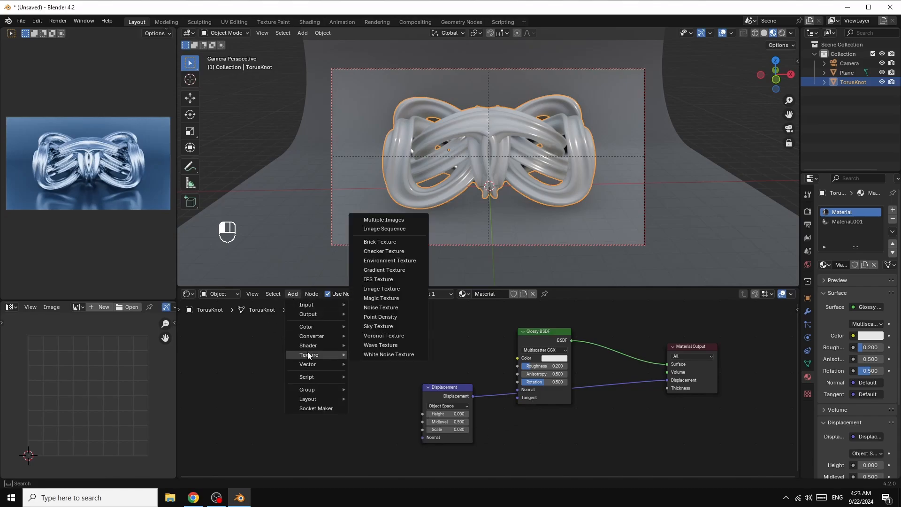
left_click(381, 336)
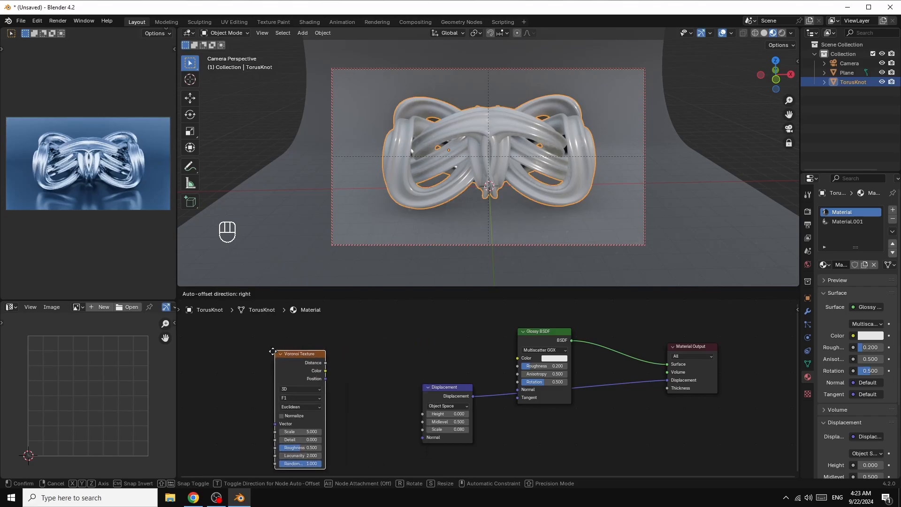
left_click(278, 356)
left_click_drag(304, 359, 419, 415)
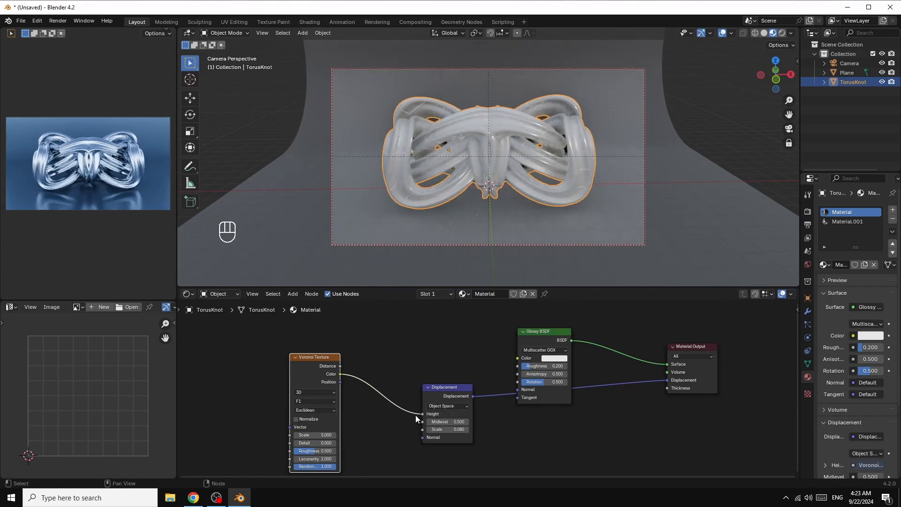
left_click_drag(315, 355, 357, 345)
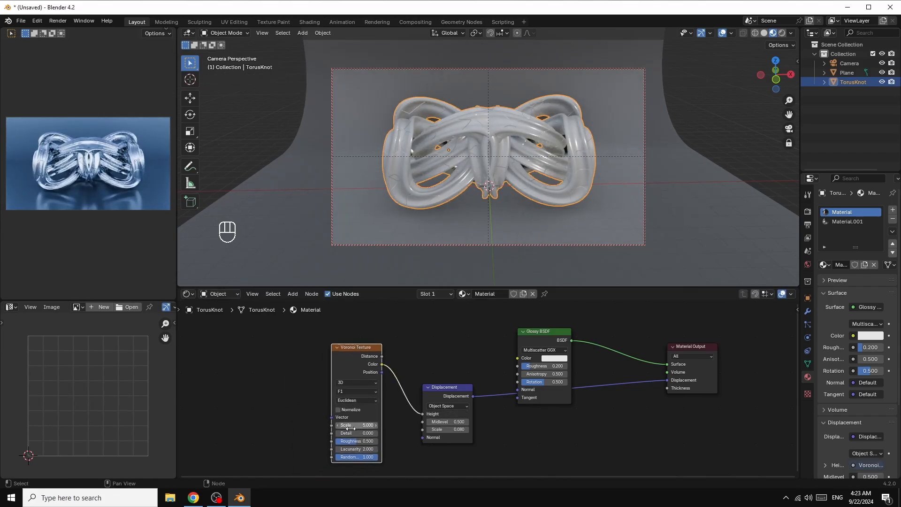
Set the Voronoi Texture's scale to 18.000 and its roughness to 0.200.
left_click_drag(351, 429, 387, 428)
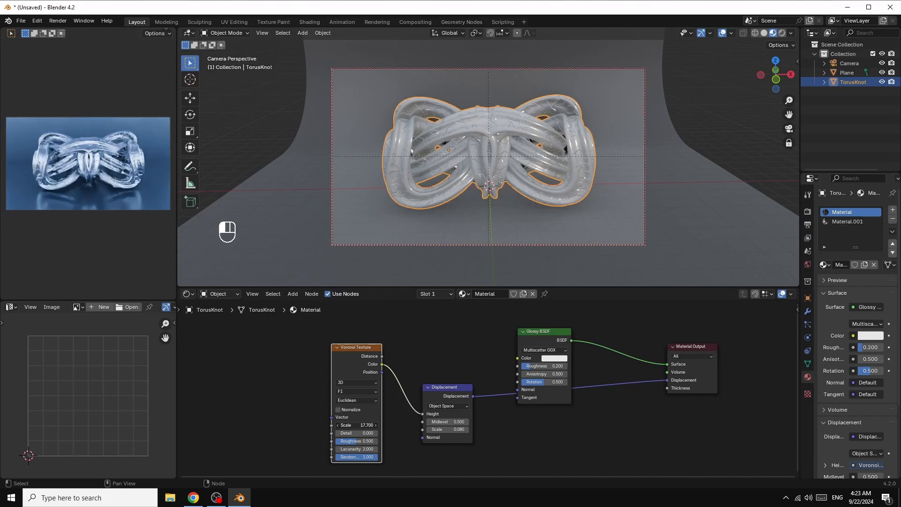
left_click_drag(387, 429, 346, 441)
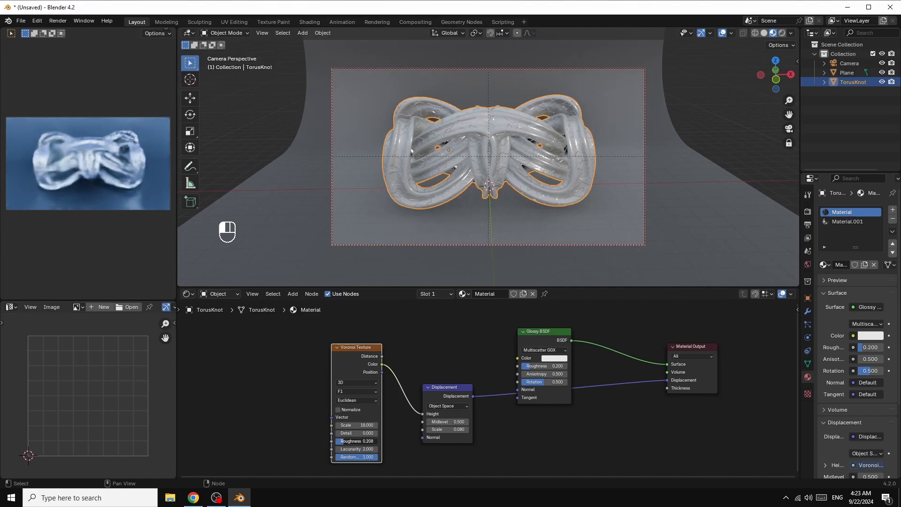
double_click(348, 441)
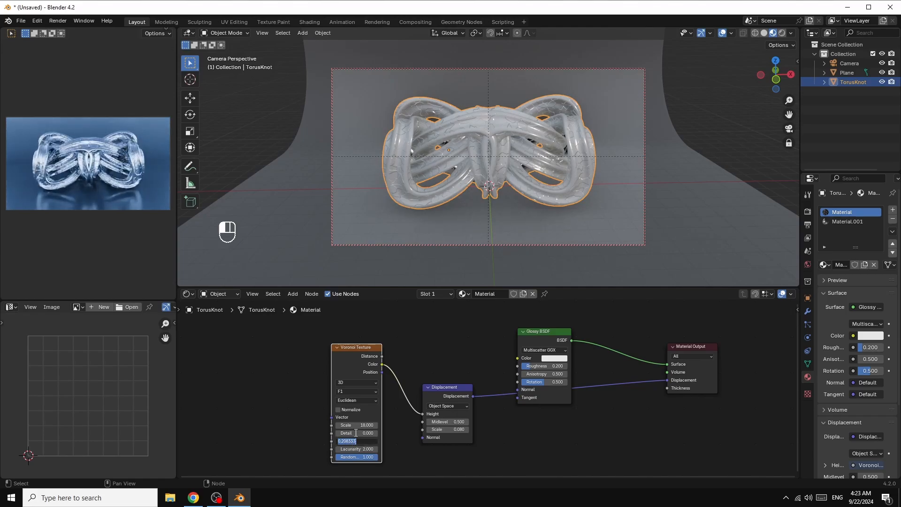
type("0.2")
key("Return")
Add a Wave Texture node with scale 1.000, distortion 18.000 and detail roughness 0.000, and connect its Color output to the Voronoi Texture's Vector input.
left_click(290, 293)
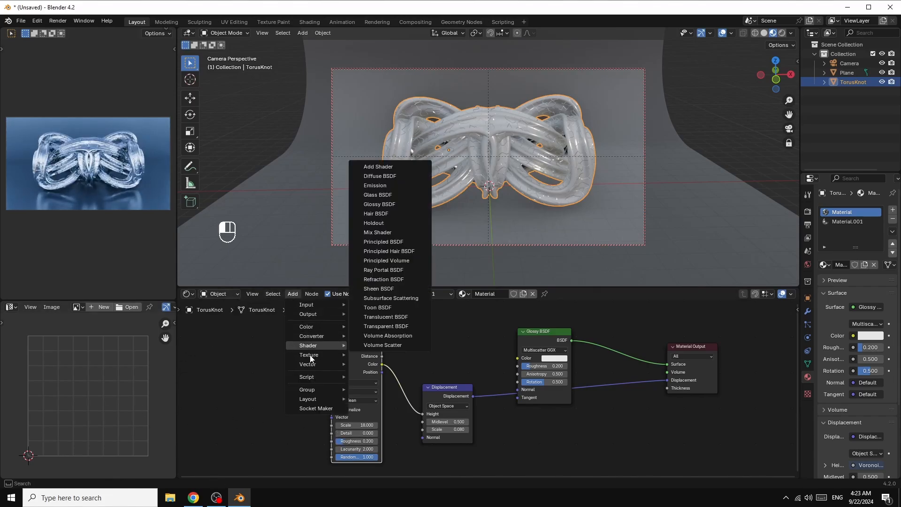
mouse_move(307, 355)
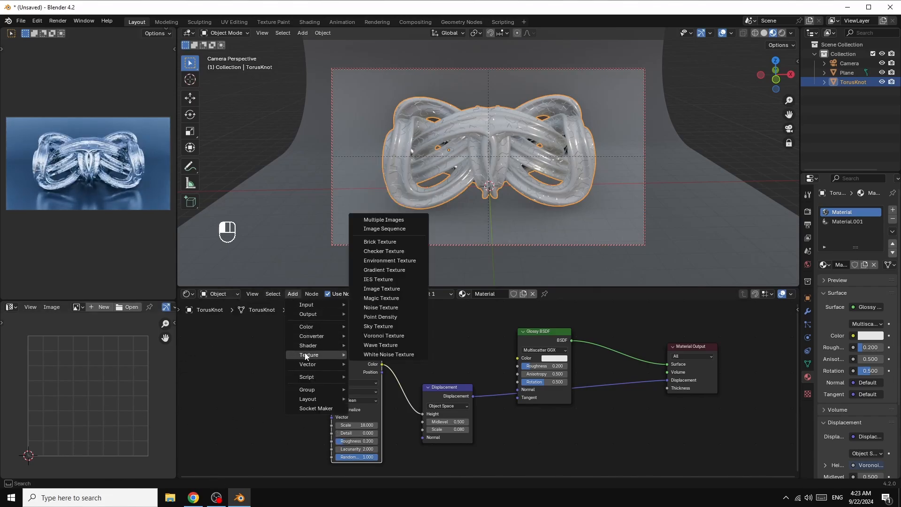
left_click(377, 346)
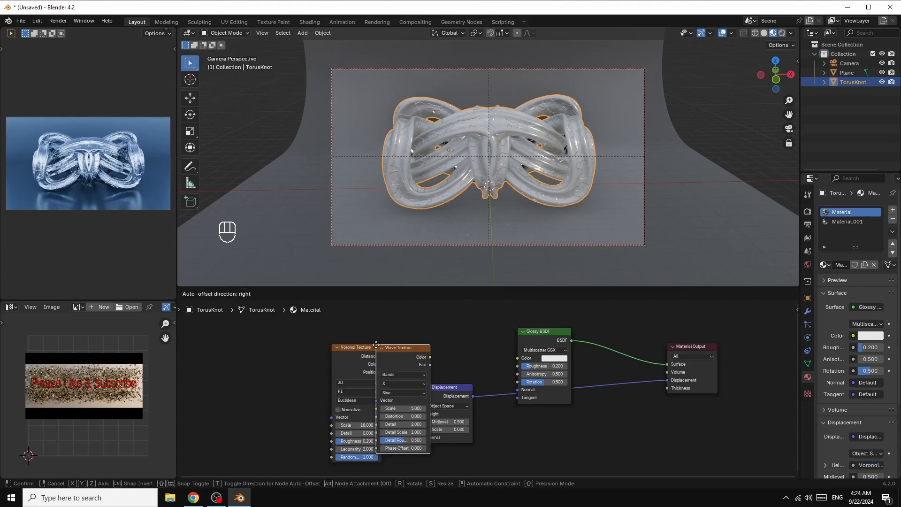
left_click(196, 366)
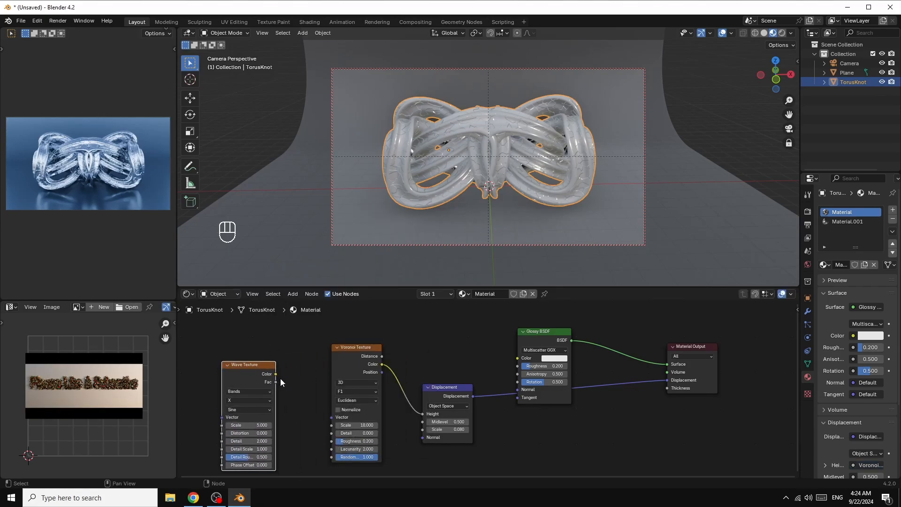
left_click_drag(275, 374, 331, 417)
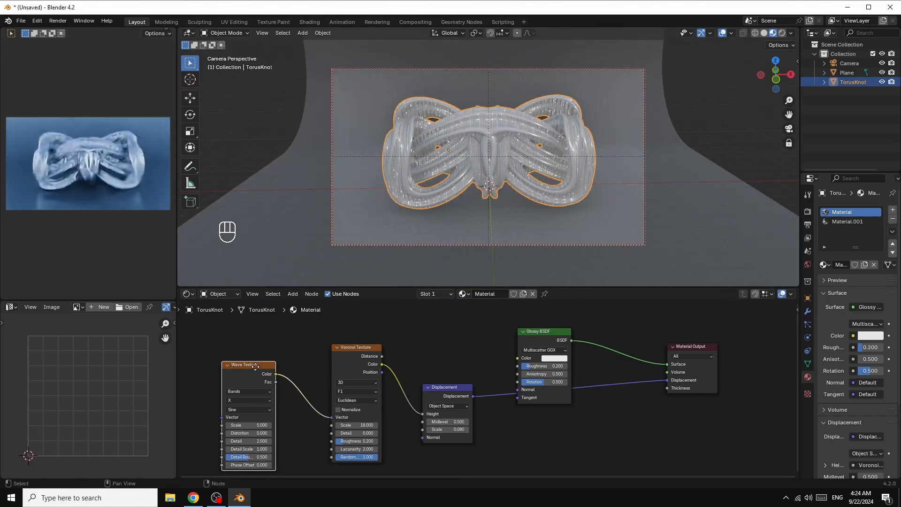
left_click_drag(249, 366, 272, 361)
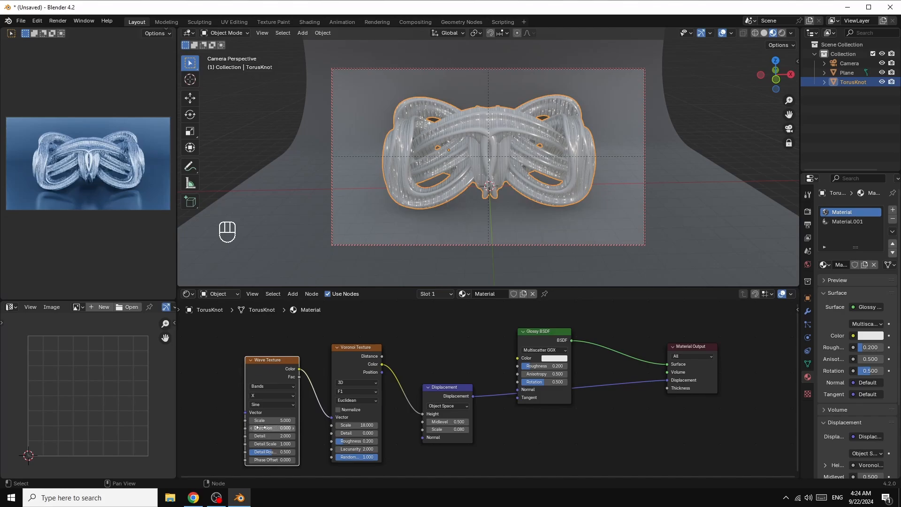
mouse_move(284, 421)
left_mouse_down()
mouse_move(253, 420)
mouse_move(296, 428)
left_mouse_up()
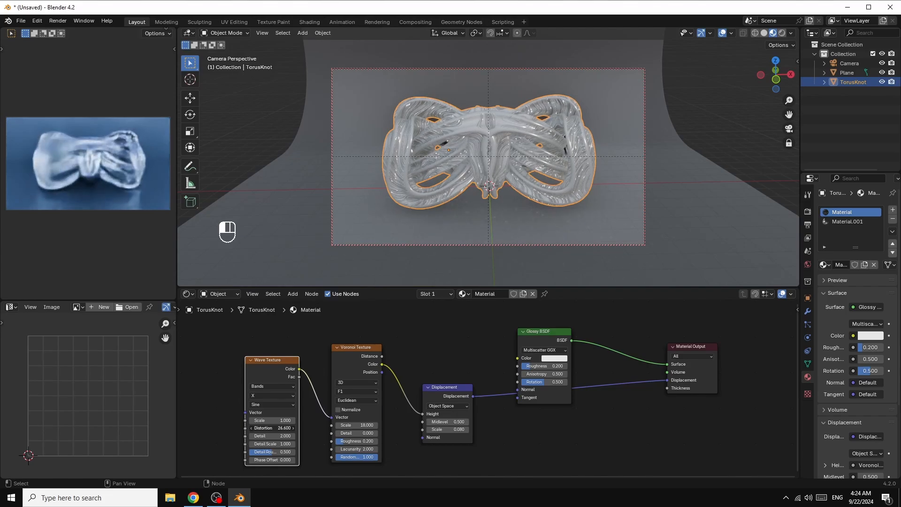
left_click_drag(296, 428, 263, 452)
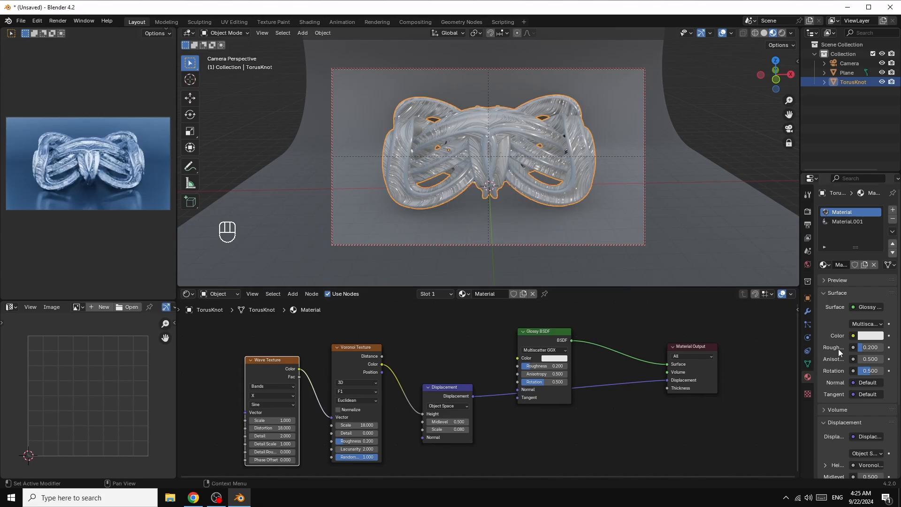
Change the Glass BSDF color of the second material, Material.001, to a light blue.
left_click(835, 222)
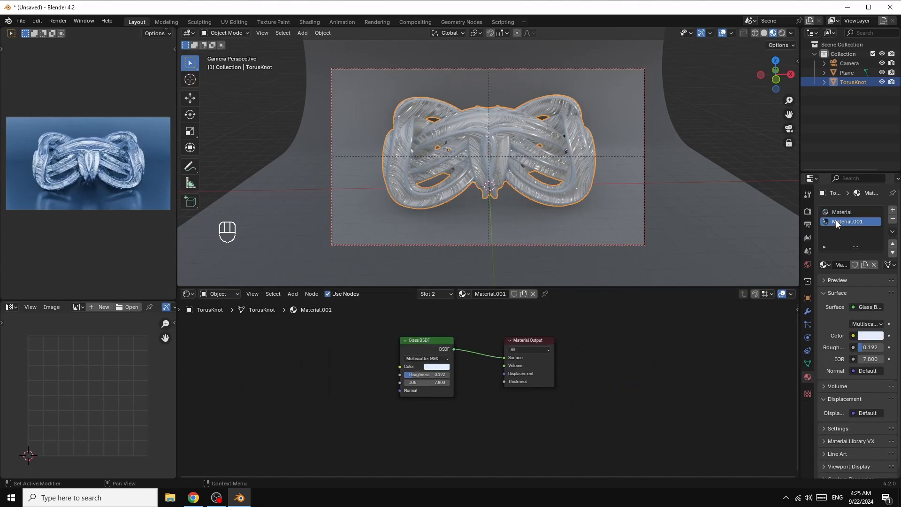
left_click(440, 367)
left_click_drag(460, 282, 462, 276)
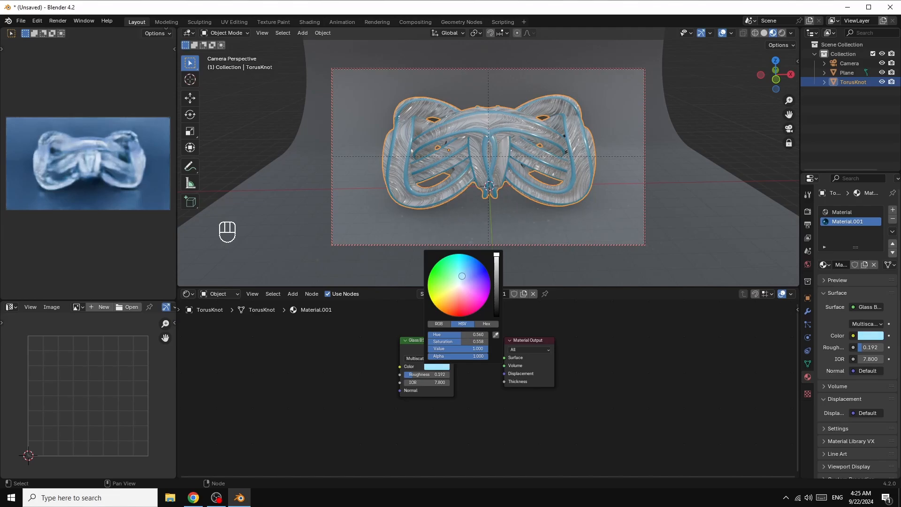
Set the Glass BSDF's roughness to 0.062 and its IOR to 1.333.
left_click_drag(413, 375, 407, 375)
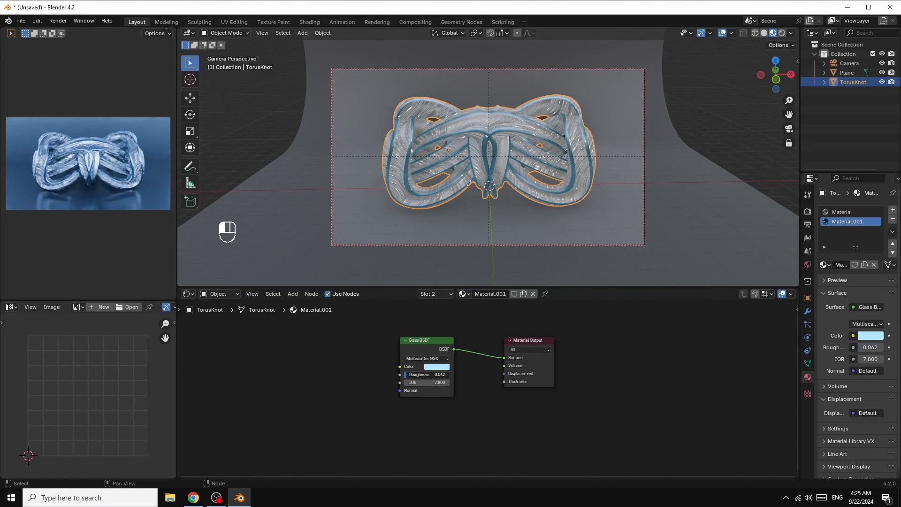
left_click_drag(429, 382, 410, 382)
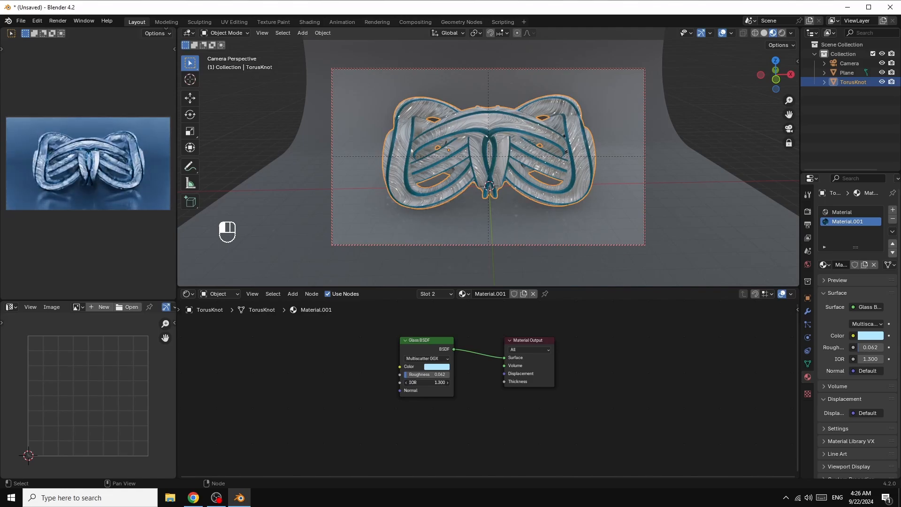
left_click(440, 382)
type("1.333")
key("Return")
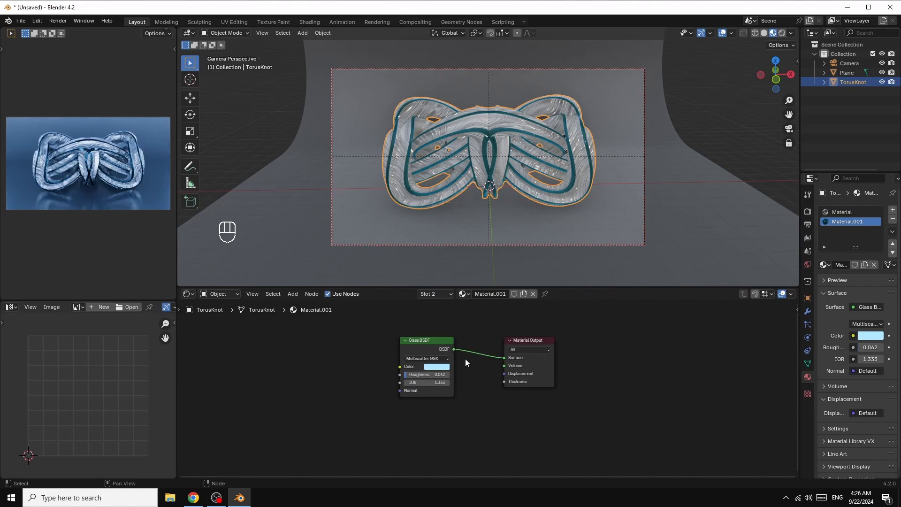
In the knot's first material, set the Glossy BSDF's color to white and its roughness to 0.300.
left_click(844, 212)
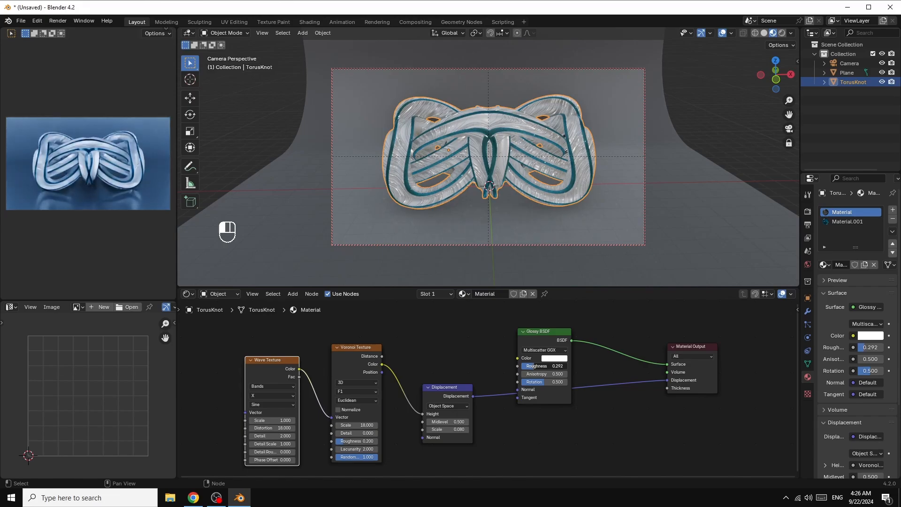
left_click_drag(534, 366, 534, 366)
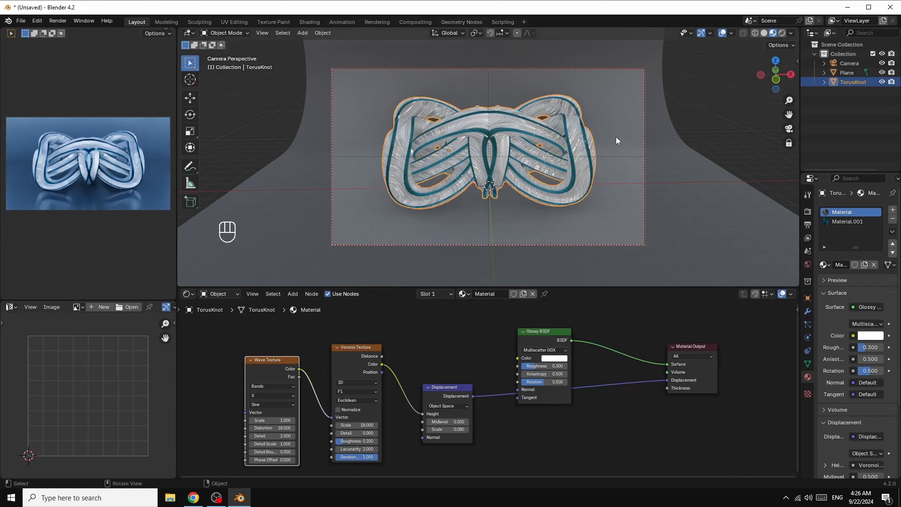
Switch the camera to Orthographic with a scale of 13.214 and orbit it to a higher, slightly angled view of the knot.
left_click(848, 63)
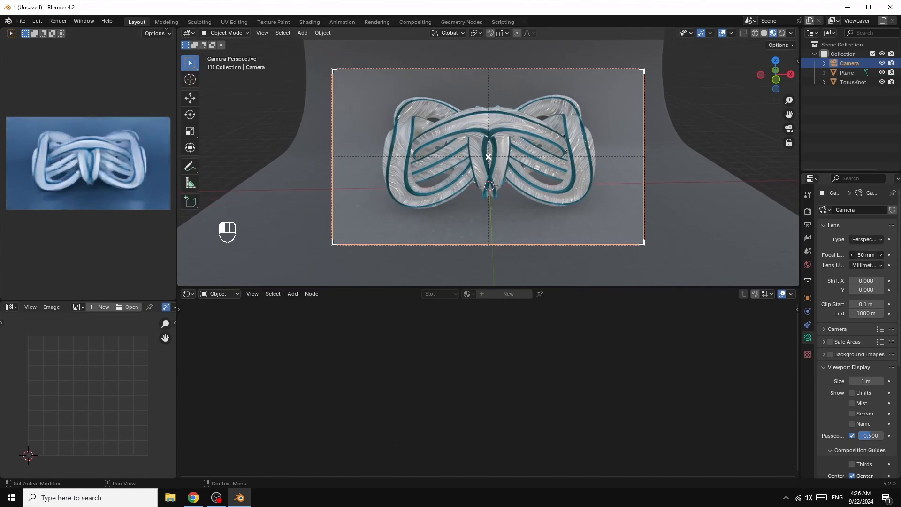
left_click(861, 237)
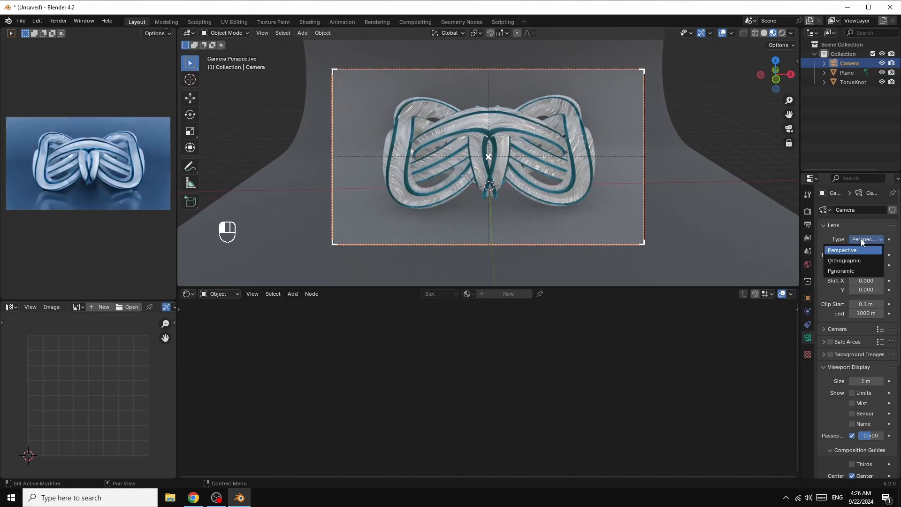
left_click(850, 261)
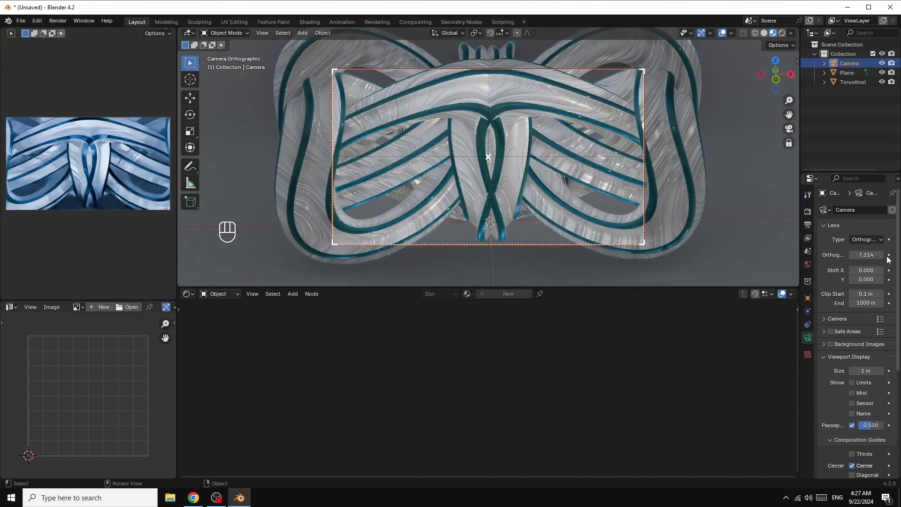
left_click_drag(877, 255, 900, 256)
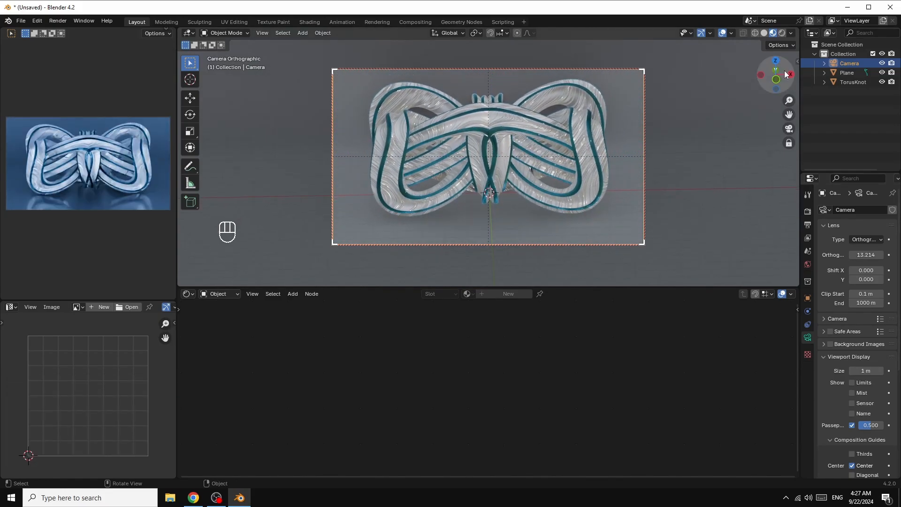
mouse_move(790, 77)
left_mouse_down()
mouse_move(826, 94)
mouse_move(773, 83)
mouse_move(785, 87)
left_mouse_up()
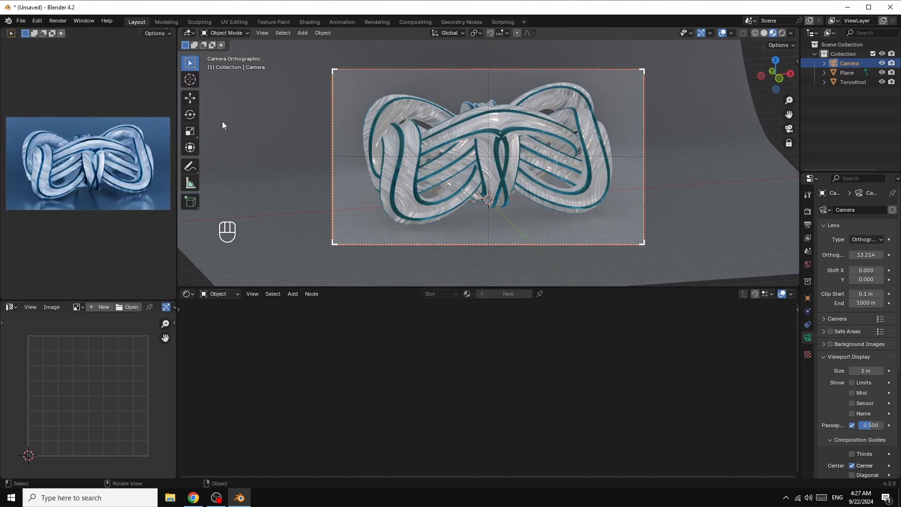
left_click_drag(781, 78, 790, 83)
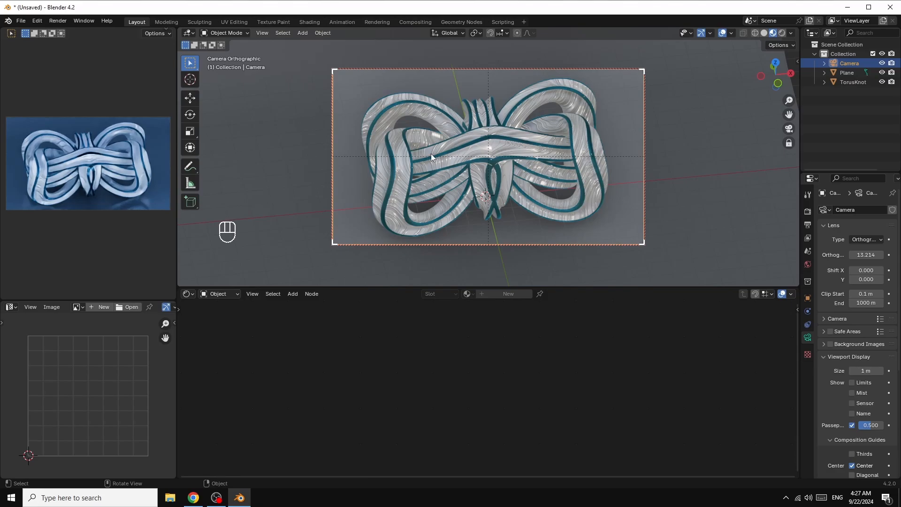
Render the scene as a still image and fit the whole render in view.
left_click(53, 22)
left_click(71, 35)
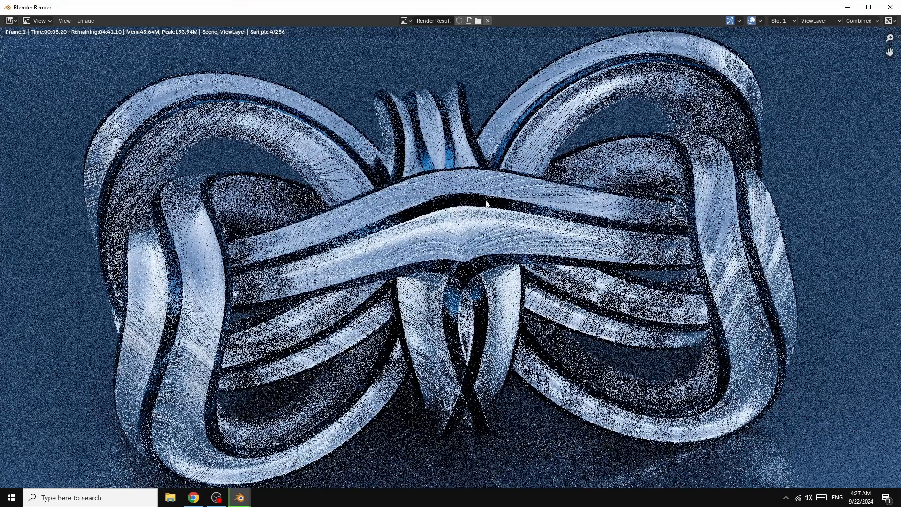
scroll(776, 157, "down", 2)
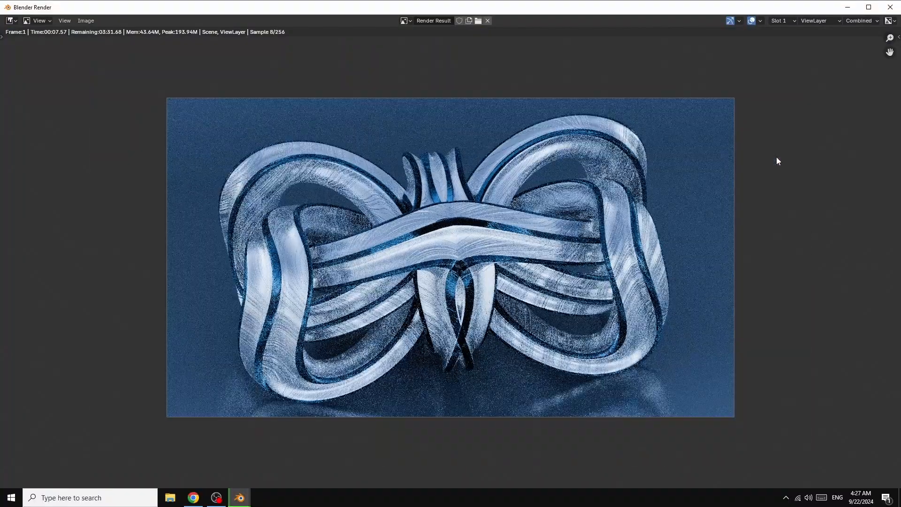